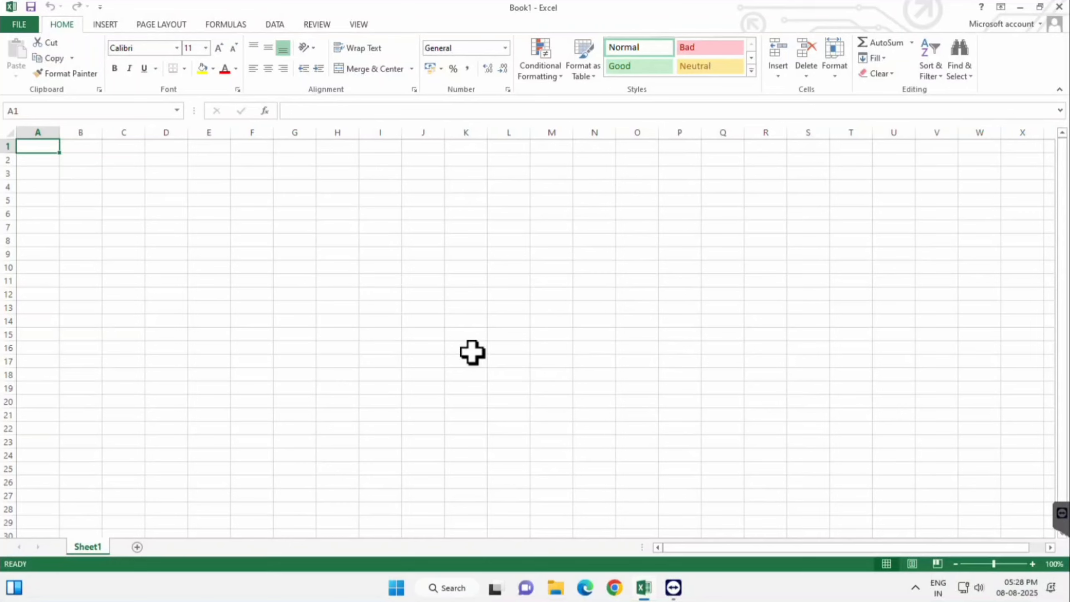
Step: Enter "NO" in cell A1 and keep that cell selected
click(879, 59)
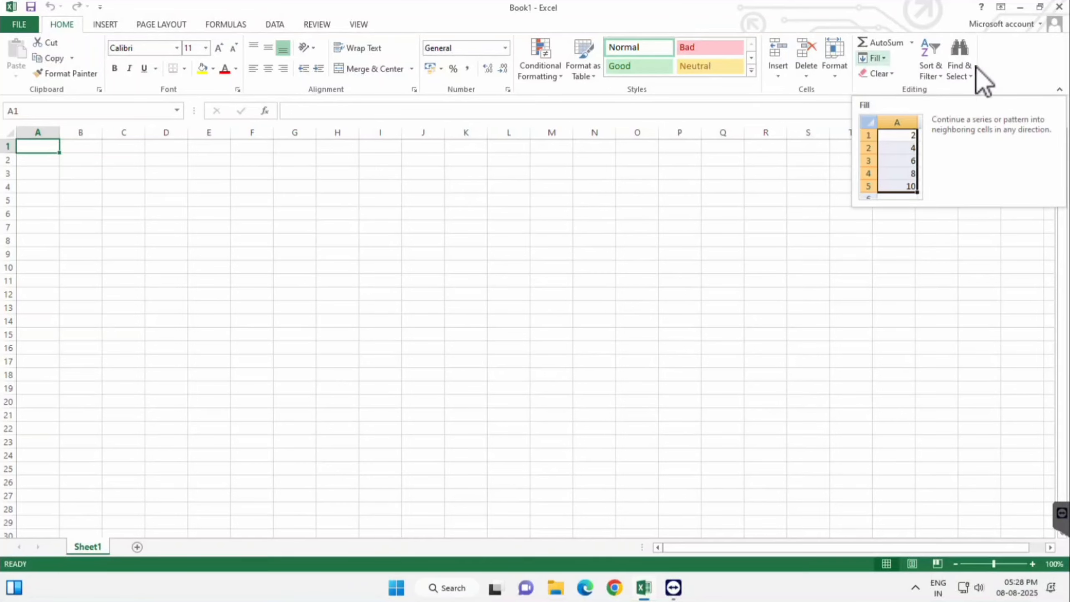
text(NO)
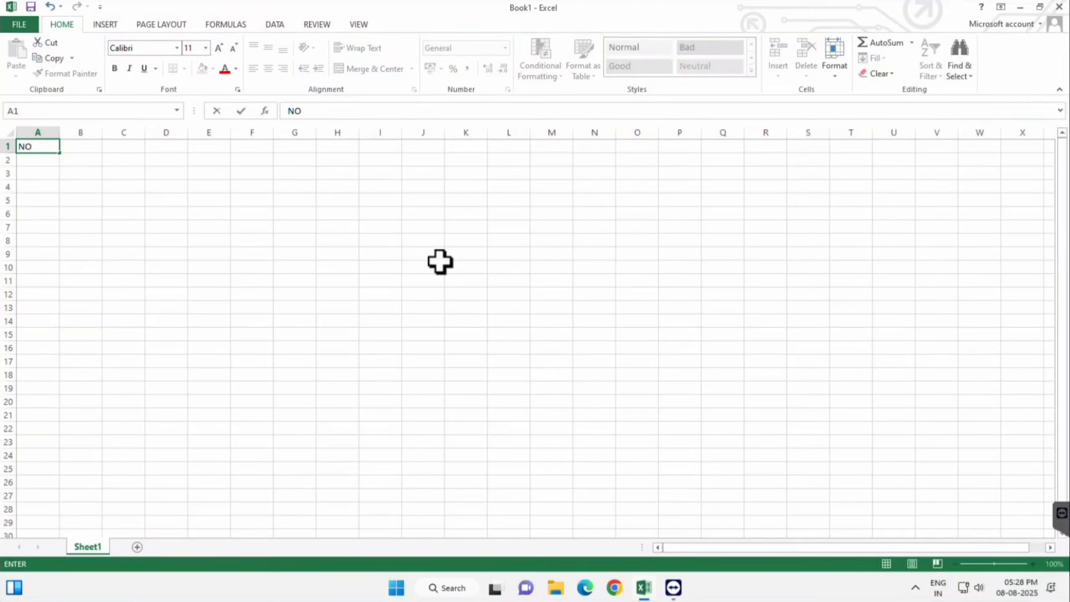
key(Return)
key(Up)
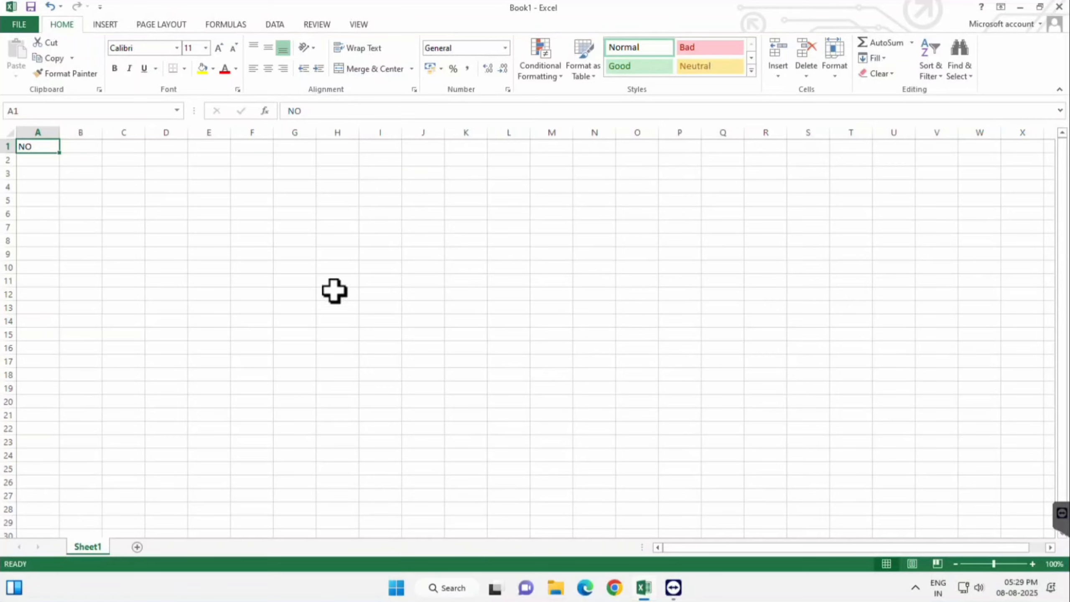
Step: Fill "NO" from A1 down through A11, and fill the first six rows right through column H
drag(38, 146, 43, 278)
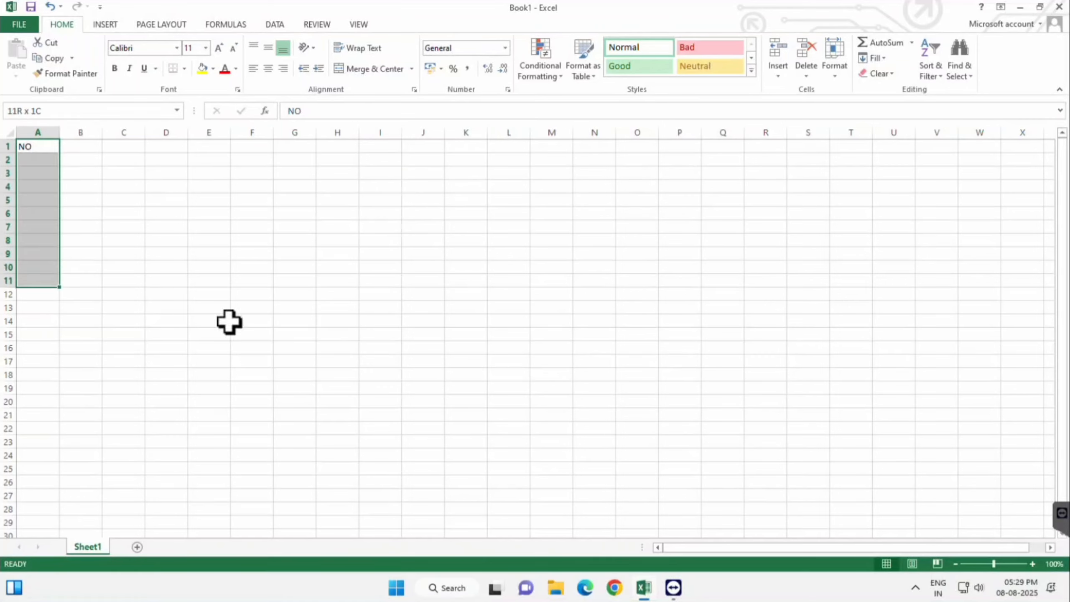
click(875, 58)
click(882, 74)
drag(38, 147, 337, 213)
click(875, 58)
click(882, 90)
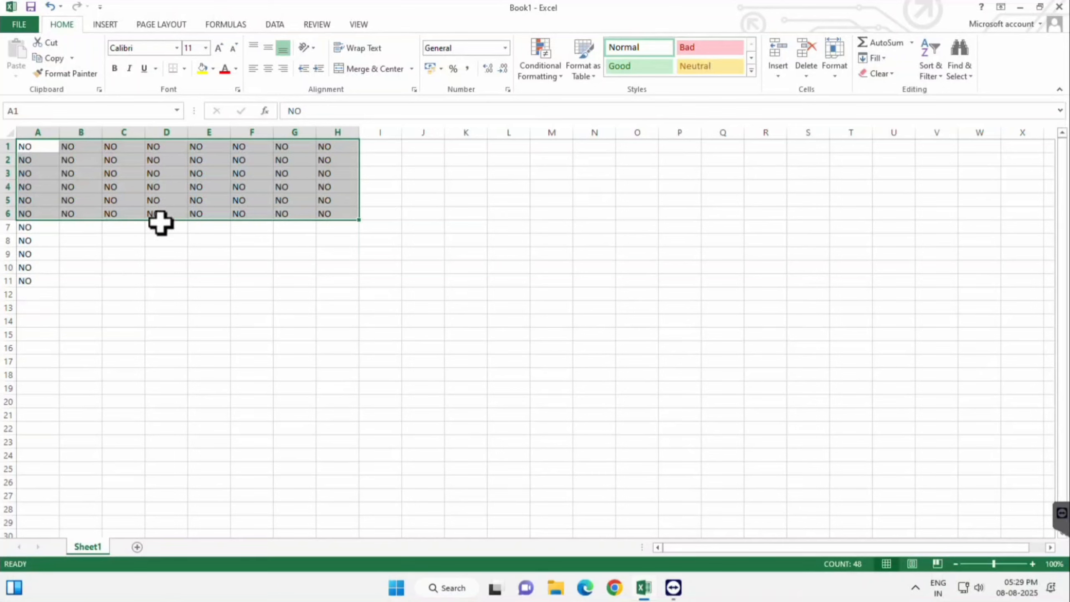
Step: Copy the "NO" in cell D6 into cell E11
click(161, 210)
key(ctrl+c)
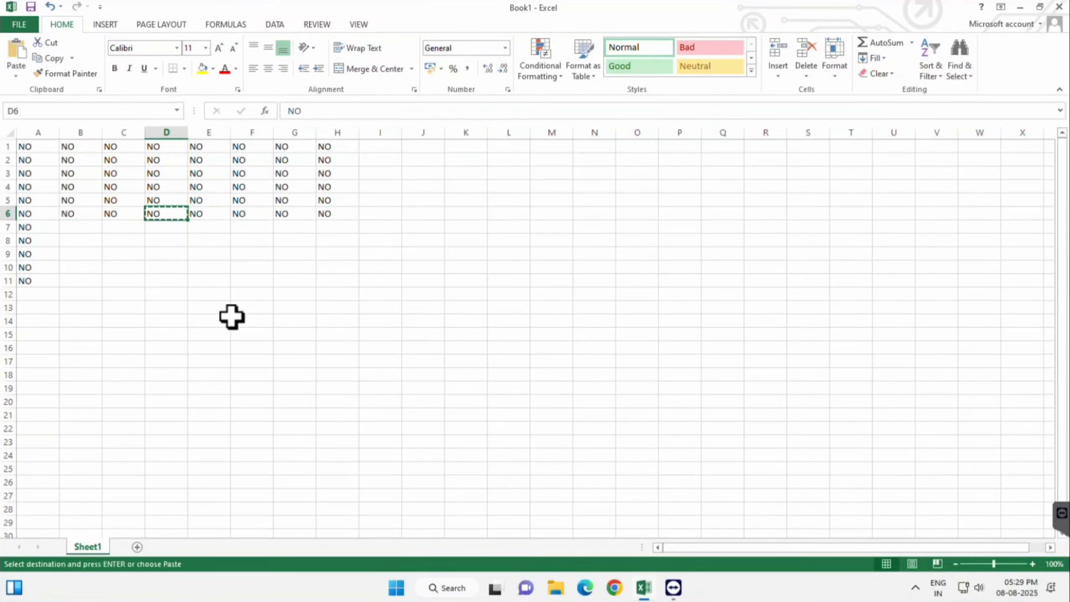
click(209, 283)
key(Return)
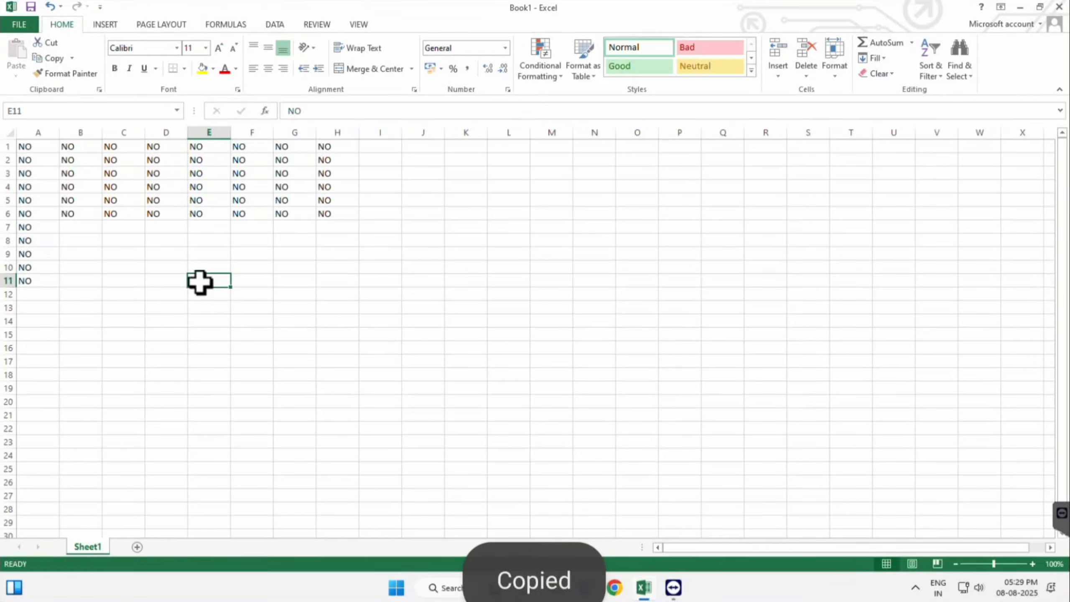
Step: Fill "NO" from E11 left to C11 and up to E9 using the Fill commands
drag(203, 282, 123, 282)
click(875, 59)
click(883, 105)
click(875, 59)
click(883, 121)
click(168, 415)
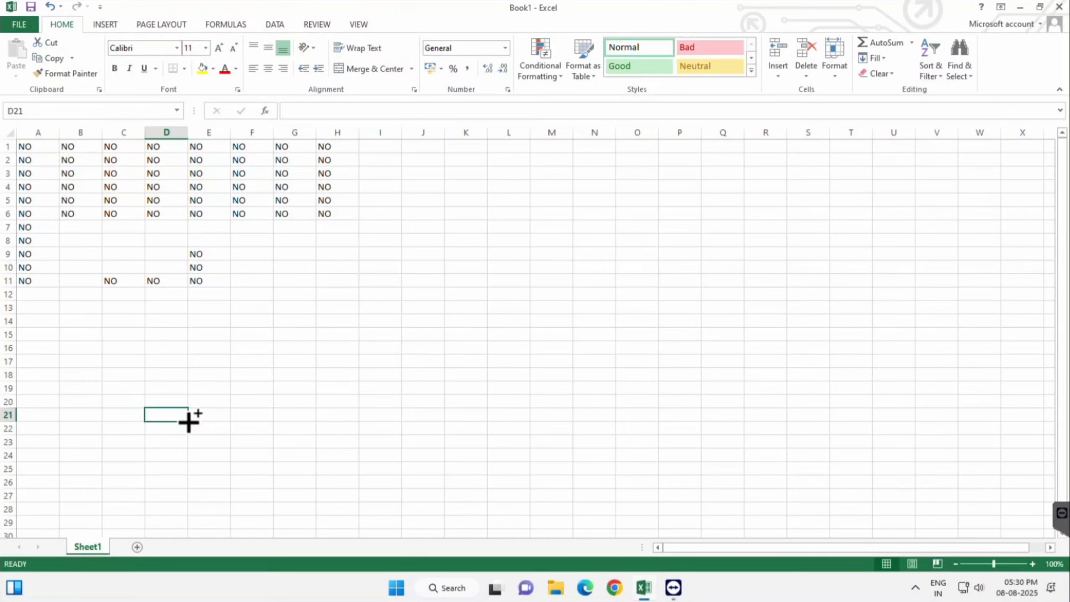
Step: Undo the four directional fills and the pasted cell, back to the single entry in A1
key(ctrl+z)
key(ctrl+z)
key(ctrl+z)
key(ctrl+z)
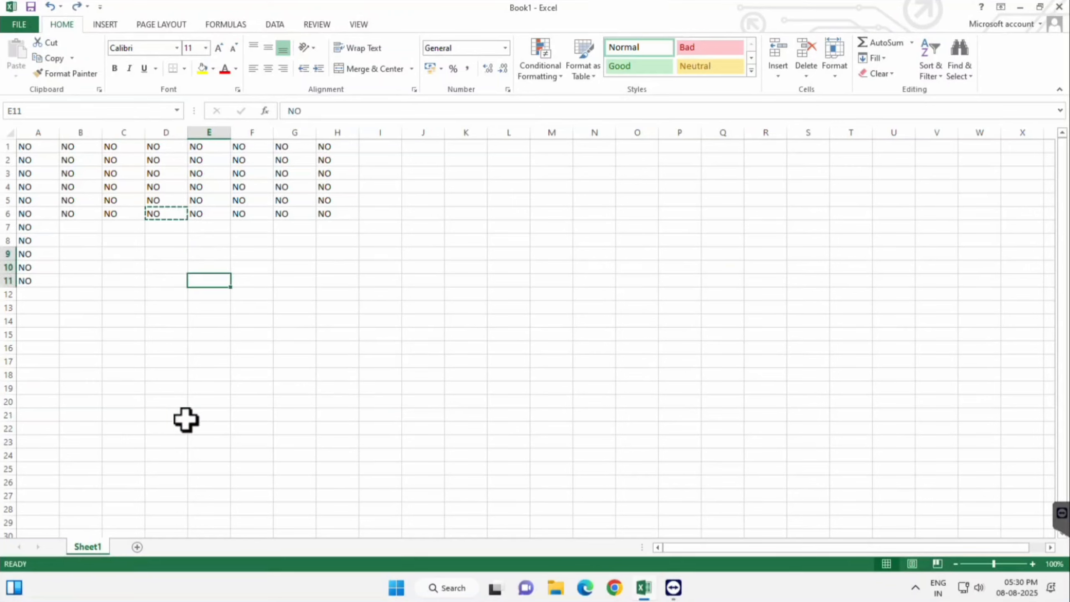
key(ctrl+z)
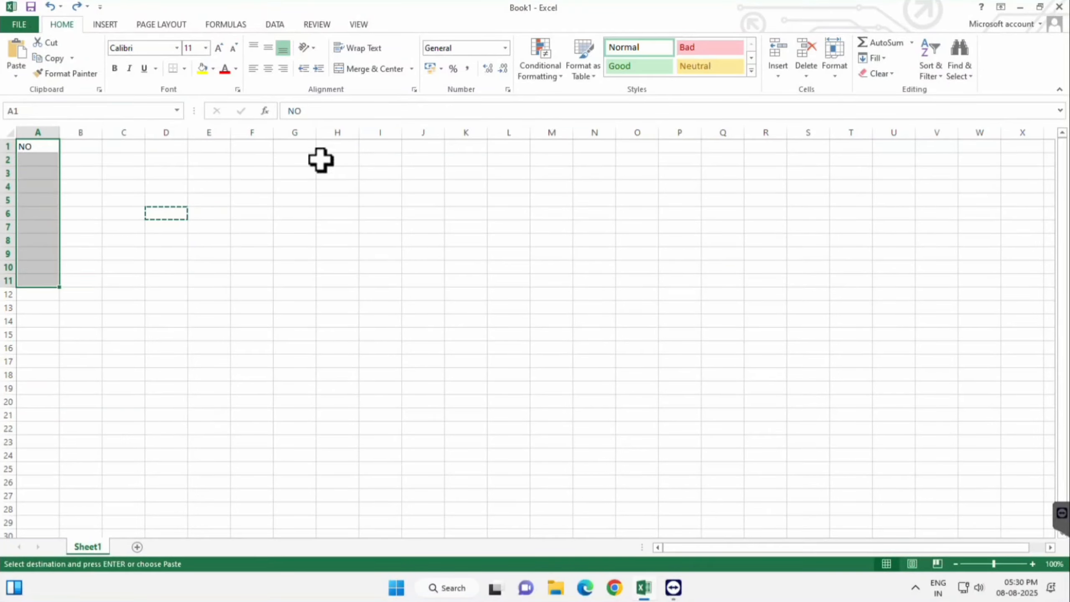
Step: Extend "NO" from A1 through F13 with the fill handle, then clear the filled range
click(45, 161)
click(40, 147)
key(Escape)
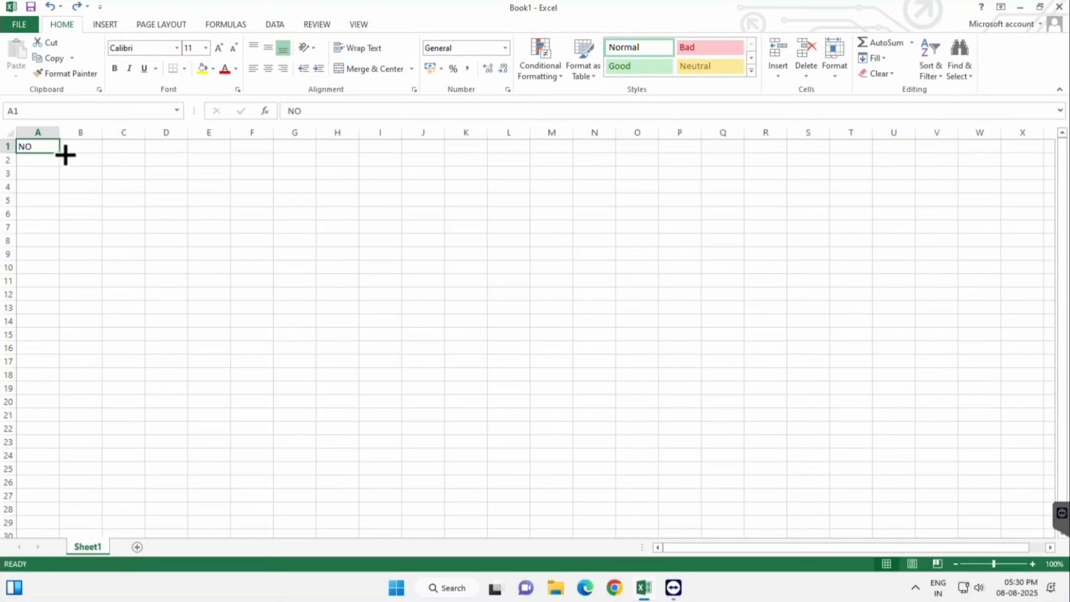
drag(64, 153, 274, 321)
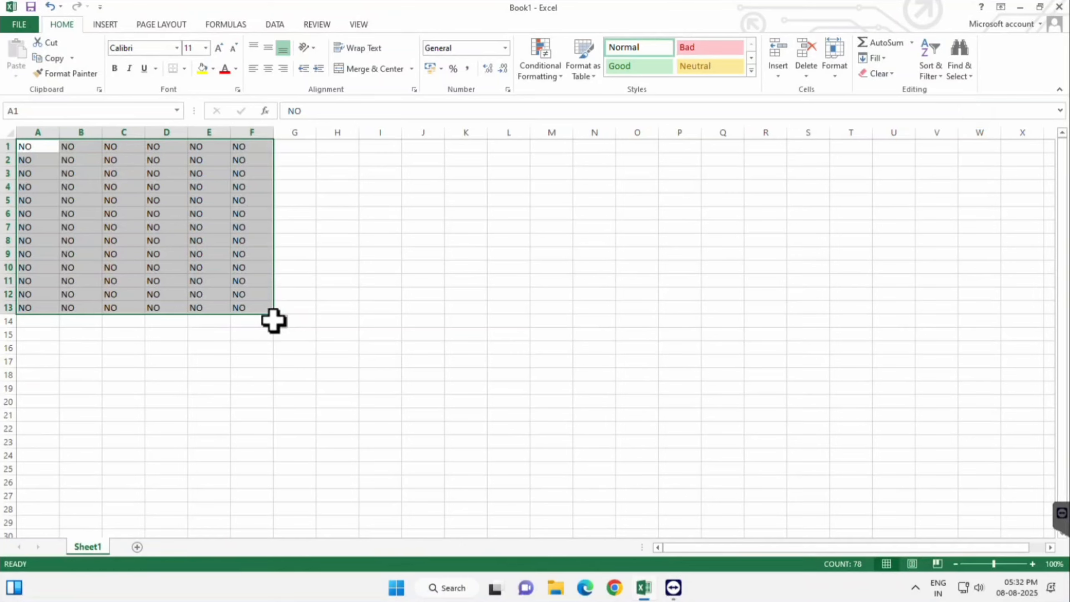
key(Delete)
Step: Enter the header "No" in A1 and the numbers 1, 2 and 3 in the cells below it
click(49, 147)
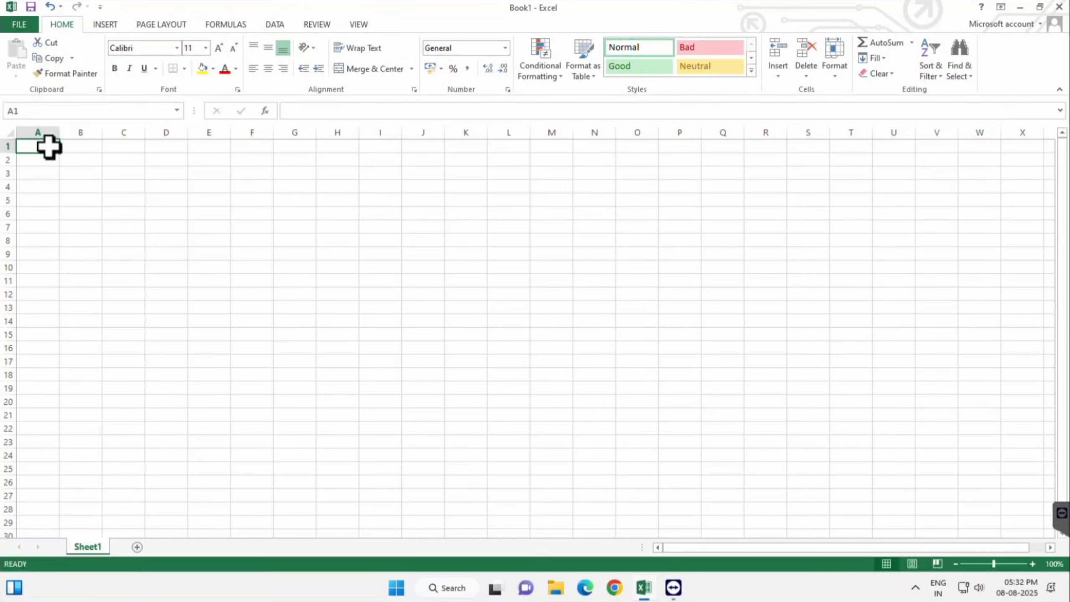
text(No)
key(Return)
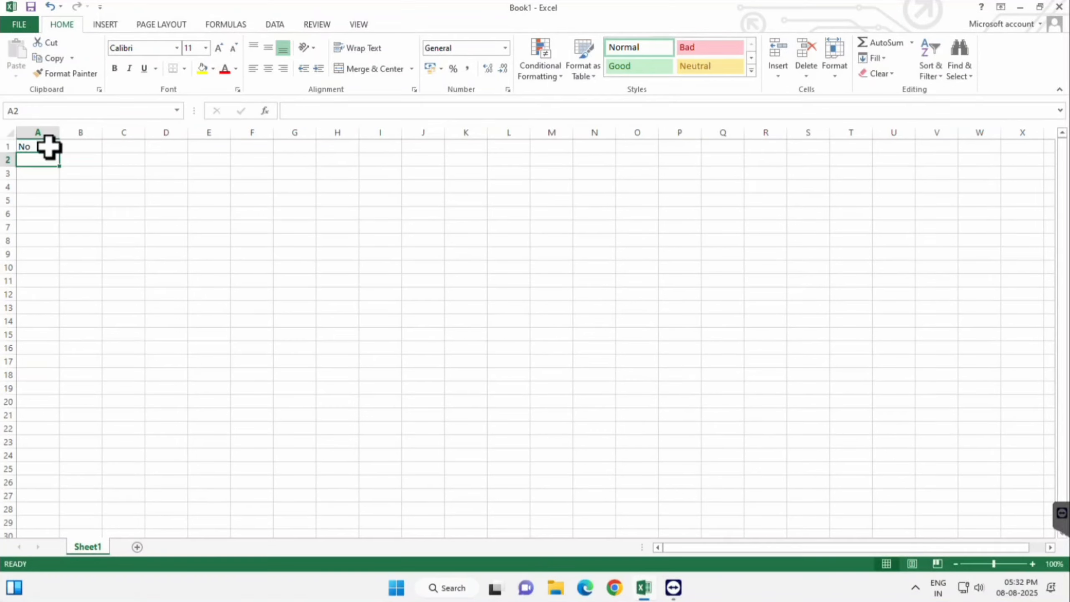
key(F2)
text(1)
key(Return)
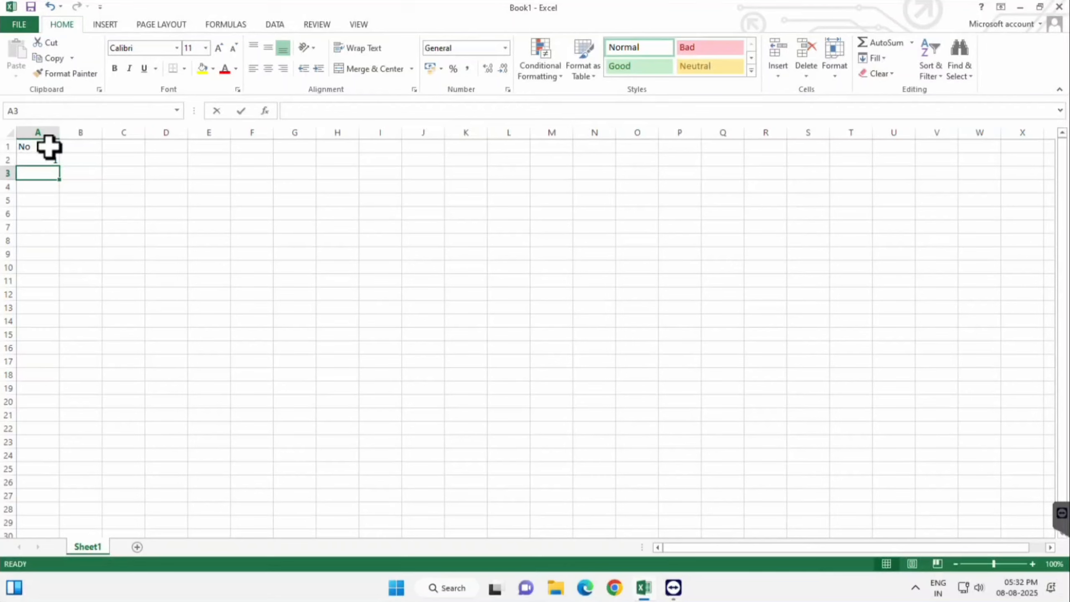
text(2)
key(Return)
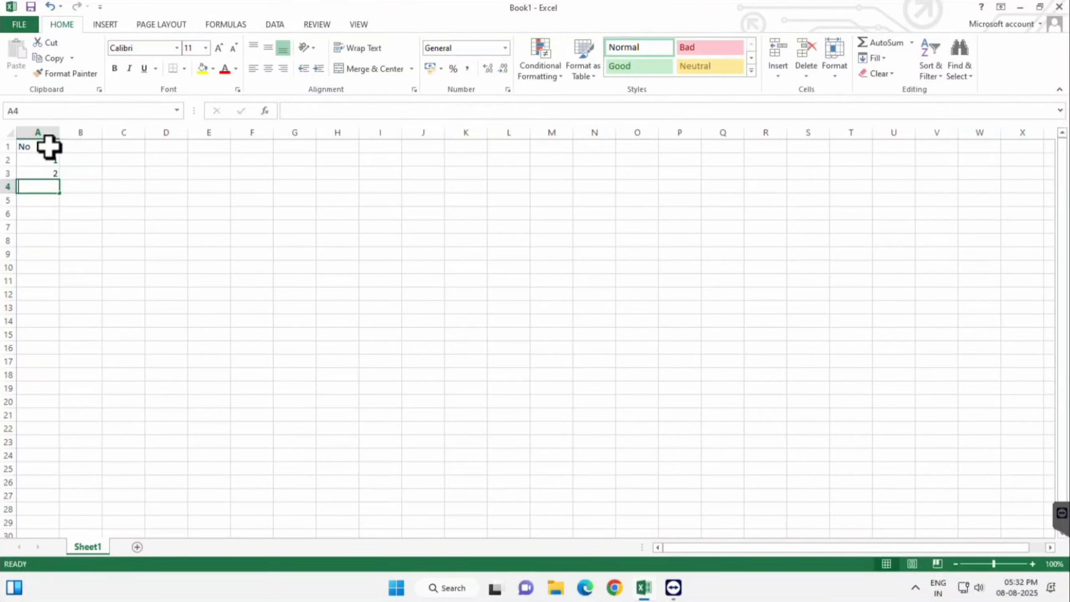
text(3)
key(Return)
Step: Fill the 1 in A2 down through A13 with the Fill Series option, then undo the fill
click(38, 160)
drag(59, 166, 60, 311)
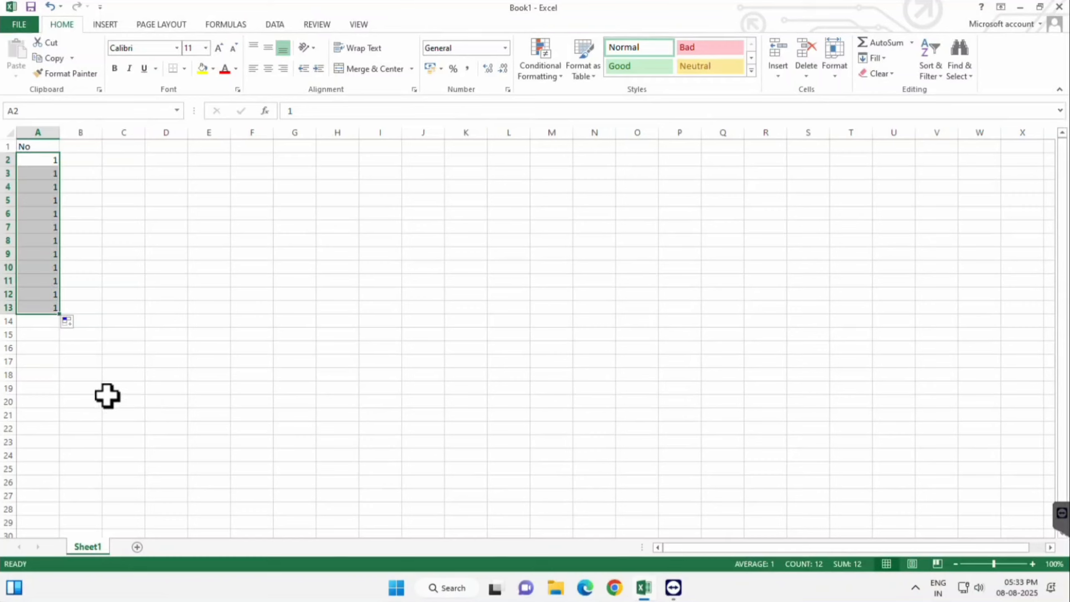
click(69, 322)
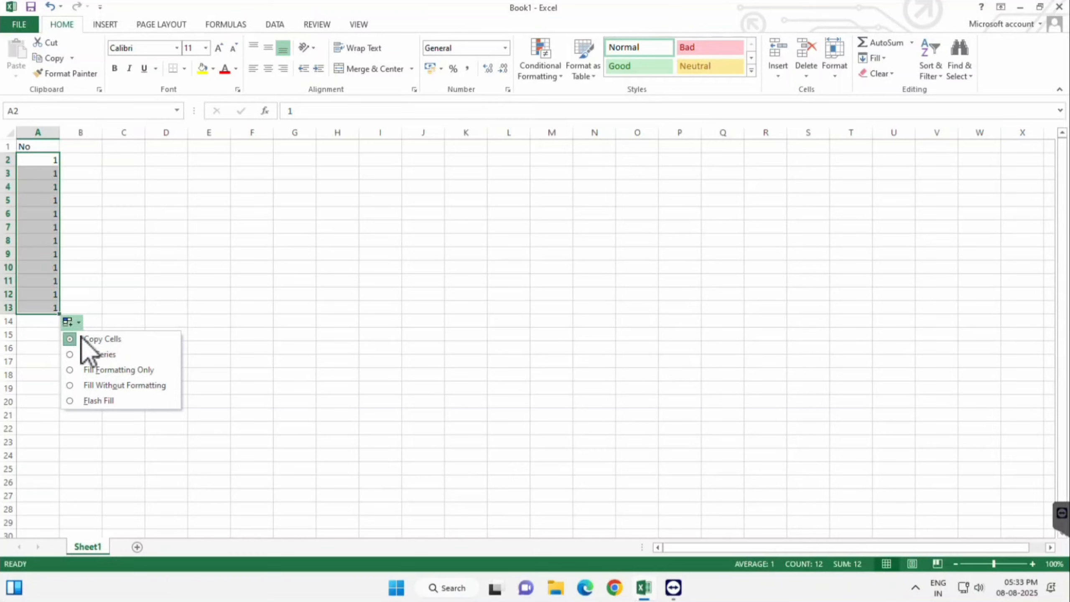
click(95, 355)
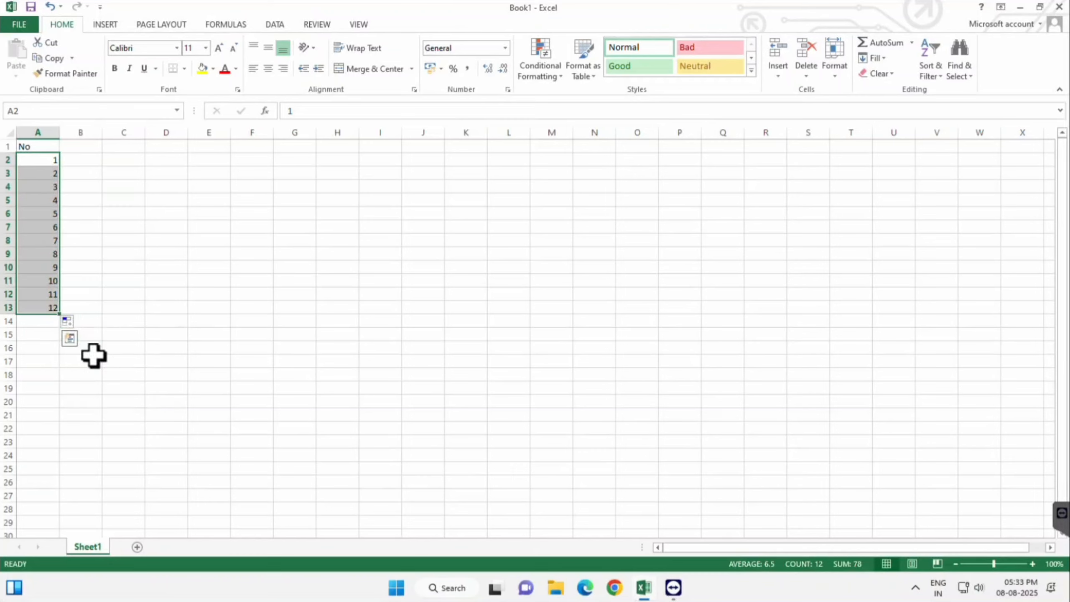
key(ctrl+z)
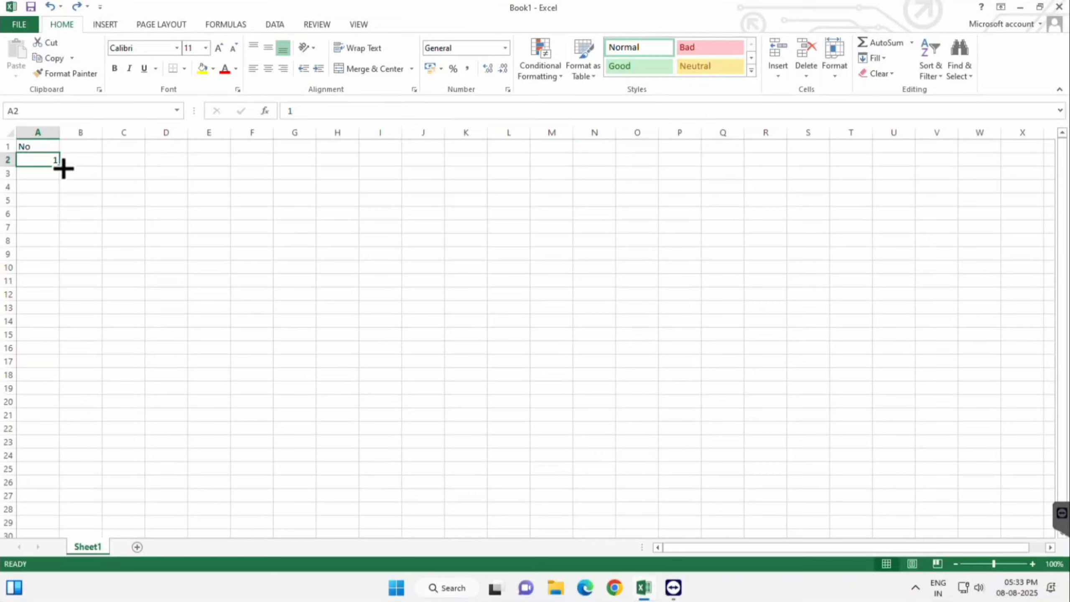
Step: Extend the 1 in A2 as an incrementing series down through A21, then clear the filled cells
drag(63, 167, 63, 167)
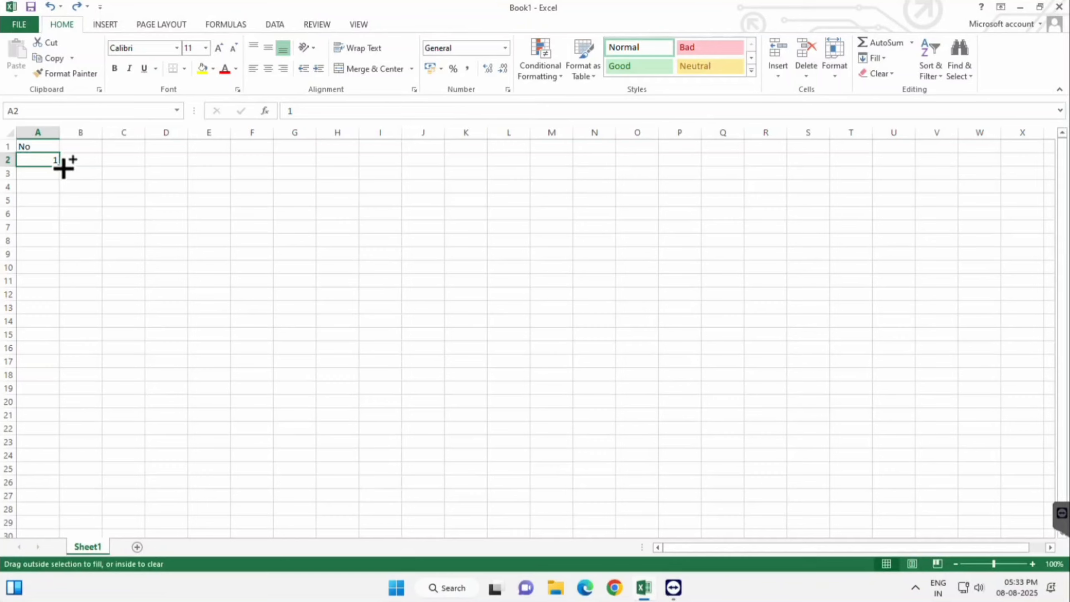
drag(63, 168, 52, 428)
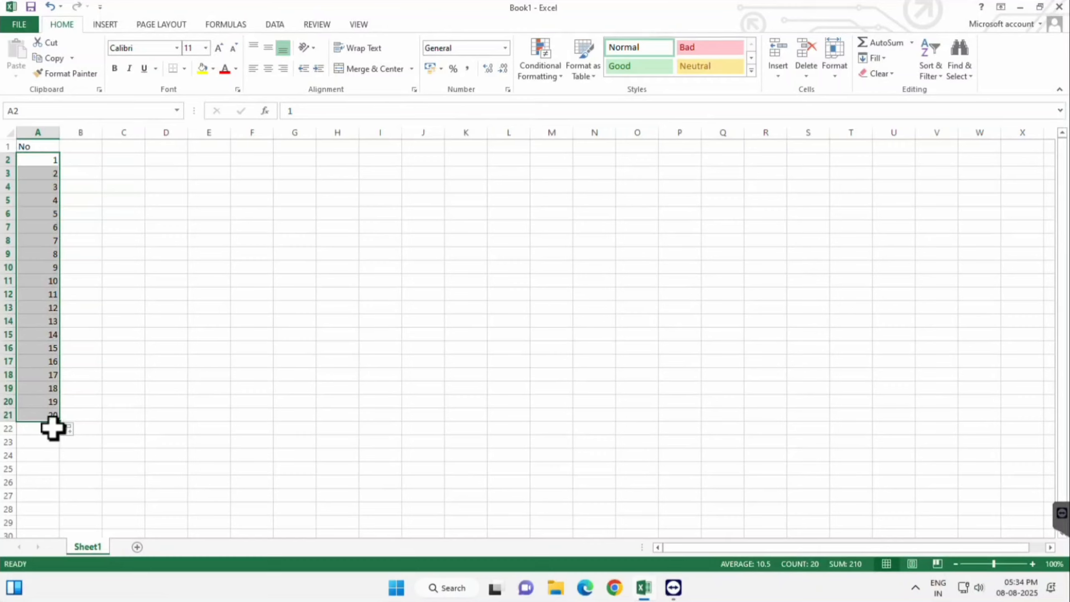
key(Delete)
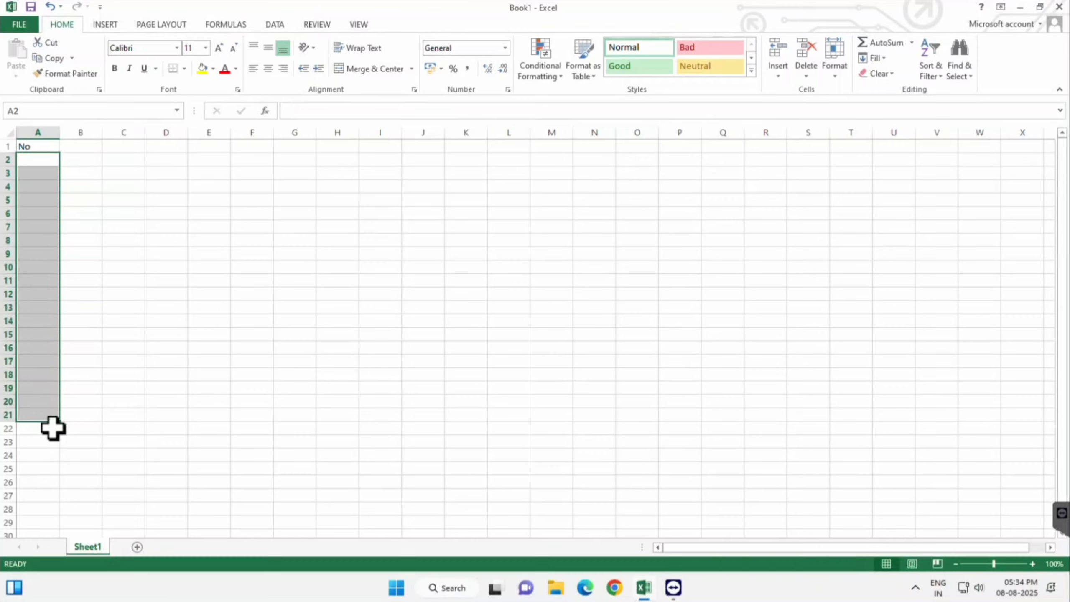
Step: Enter 1 in A2 and generate a linear series down the column with a stop value of 1000
text(1)
key(Return)
click(38, 159)
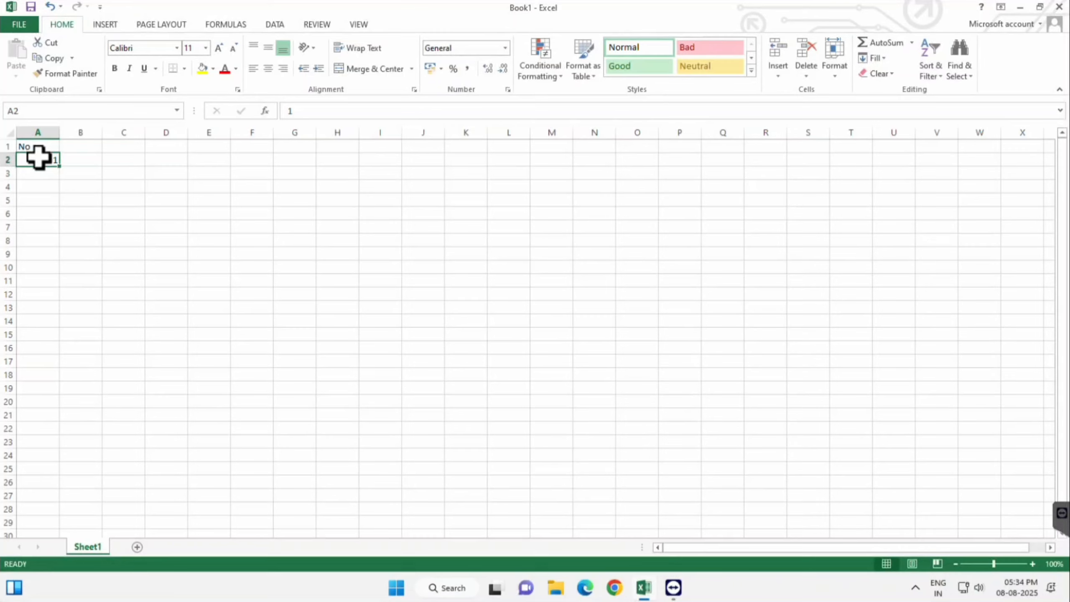
click(874, 58)
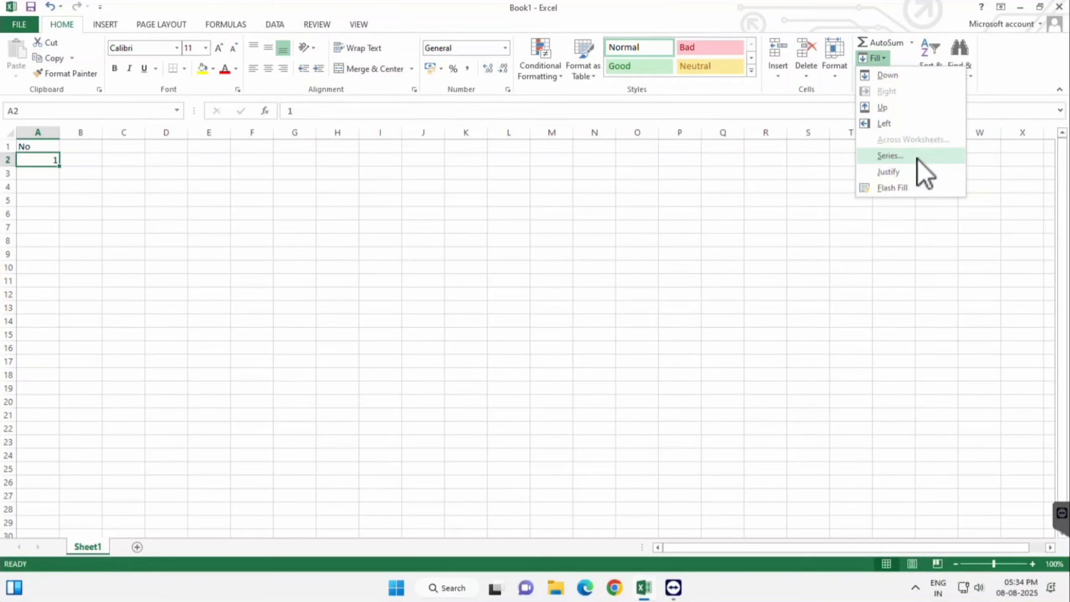
click(922, 158)
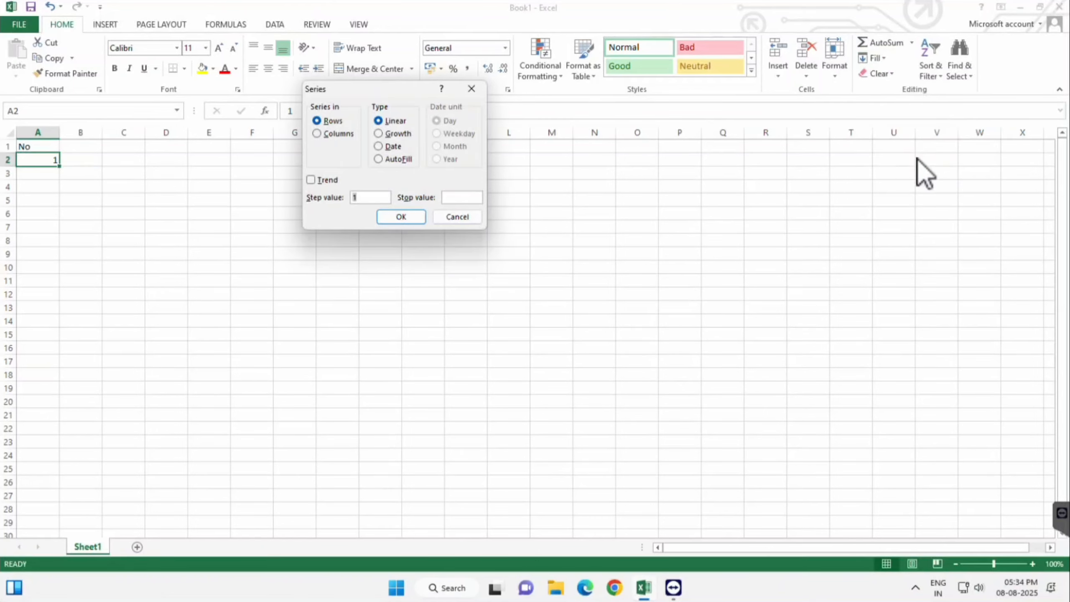
click(316, 133)
text(1000)
click(403, 218)
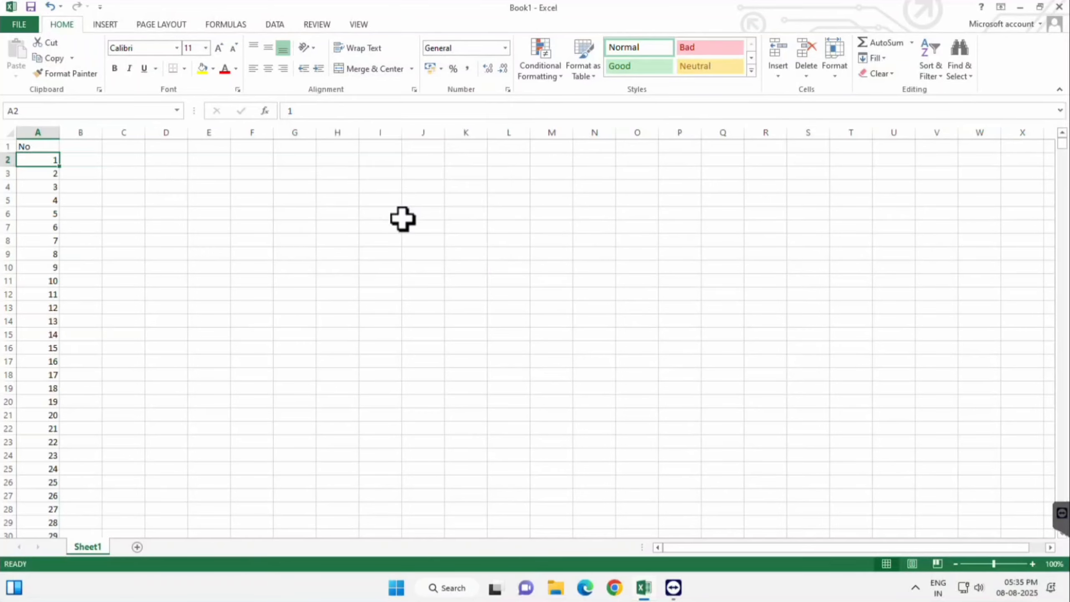
Step: Select the entire number series from A2 down to A1001 and clear it
scroll(134, 325, down, 20)
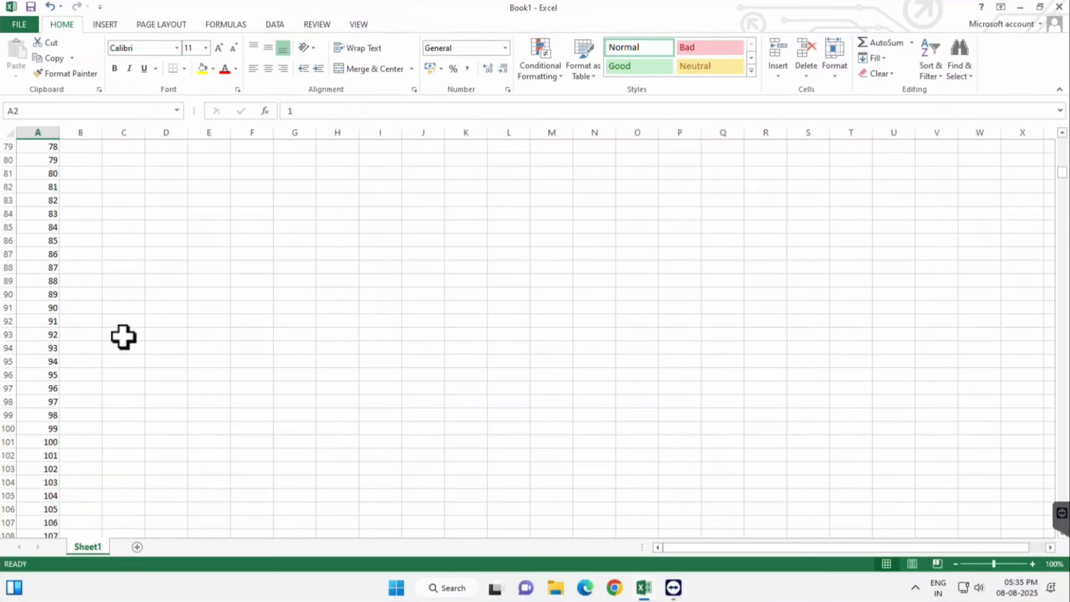
scroll(123, 337, up, 20)
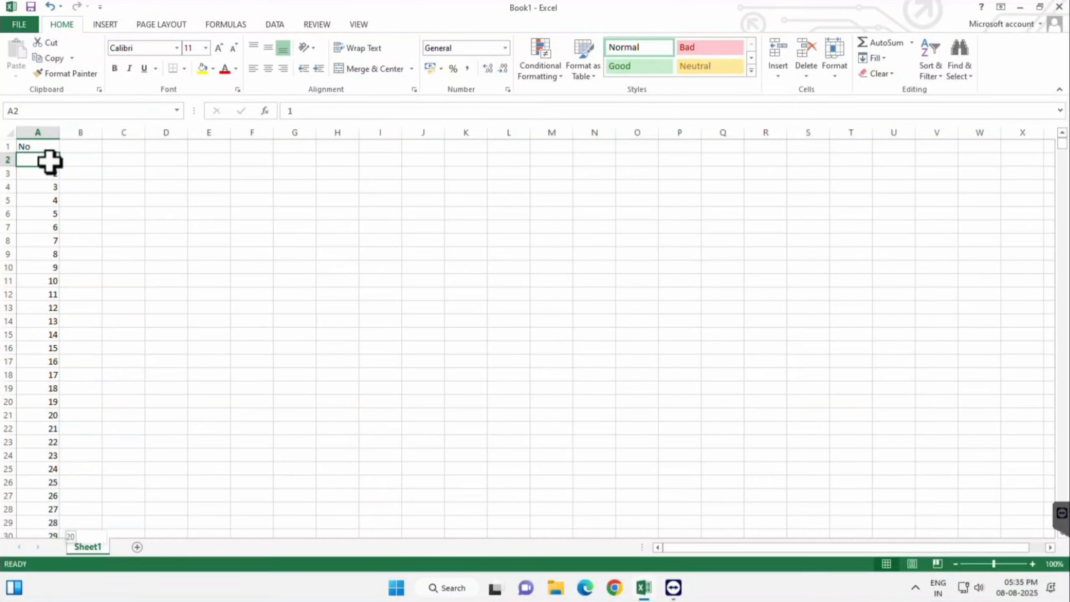
key(ctrl+shift+Down)
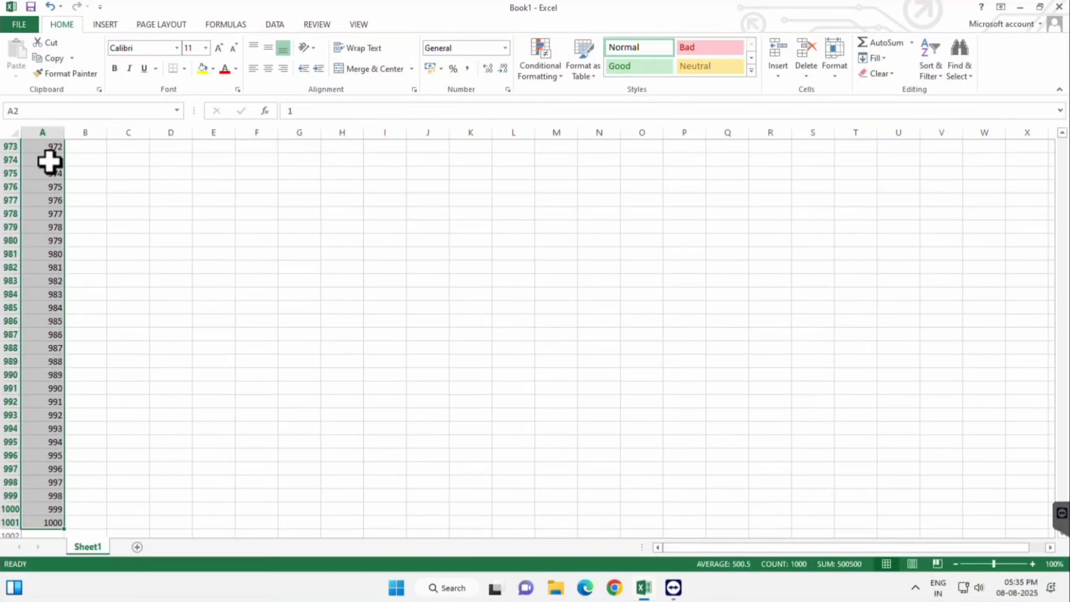
key(Delete)
Step: Enter 1 in A2 and 2 in A3, and extend the pattern down through A17
text(1)
key(Return)
text(2)
drag(39, 160, 47, 363)
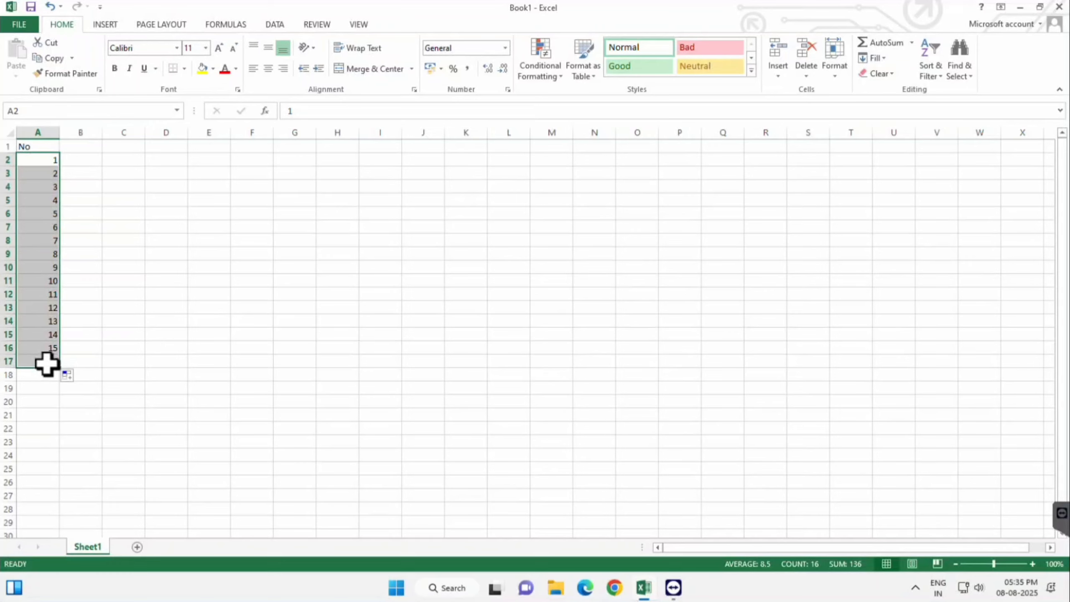
Step: Clear the number series below the header and enter 10 in A2 and 20 in A3
key(Delete)
click(118, 280)
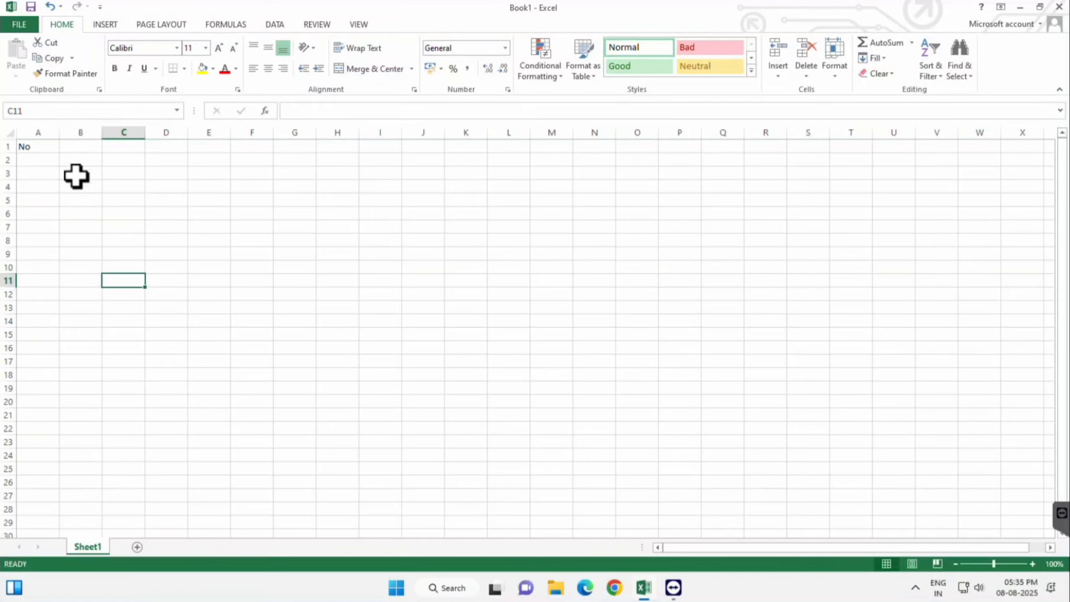
click(45, 160)
double_click(45, 160)
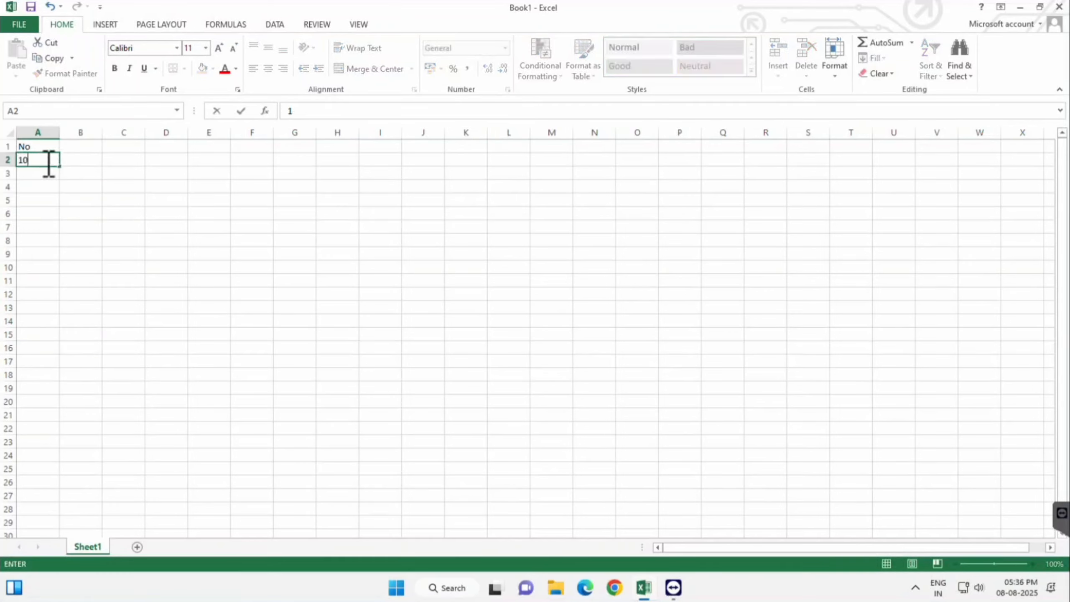
key(Return)
text(0)
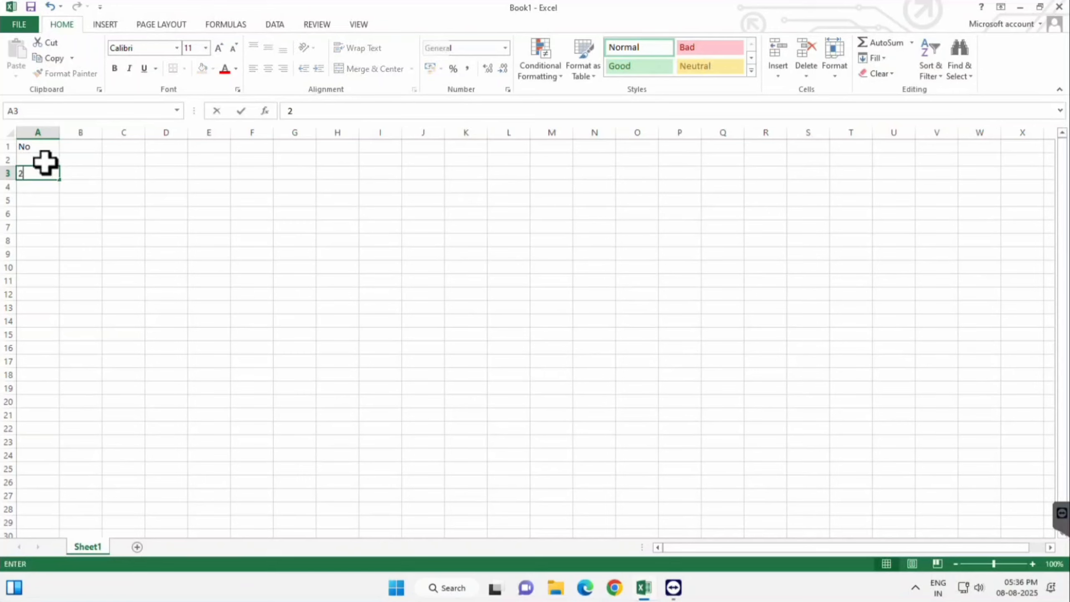
key(Return)
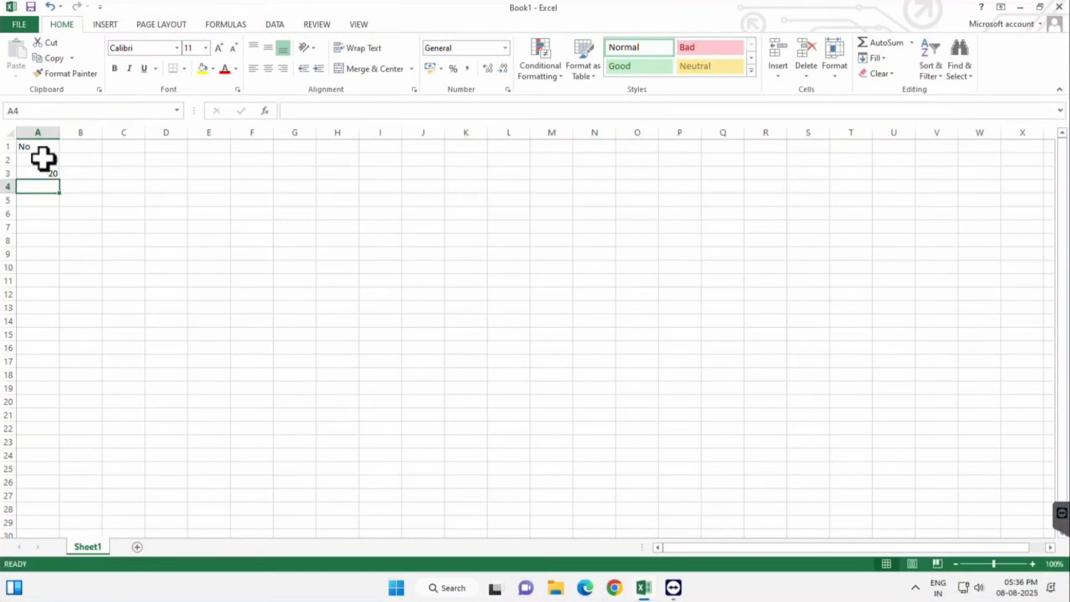
Step: Clear the values in A2 and A3 and enter 1 in A2 as the start value
drag(43, 160, 44, 174)
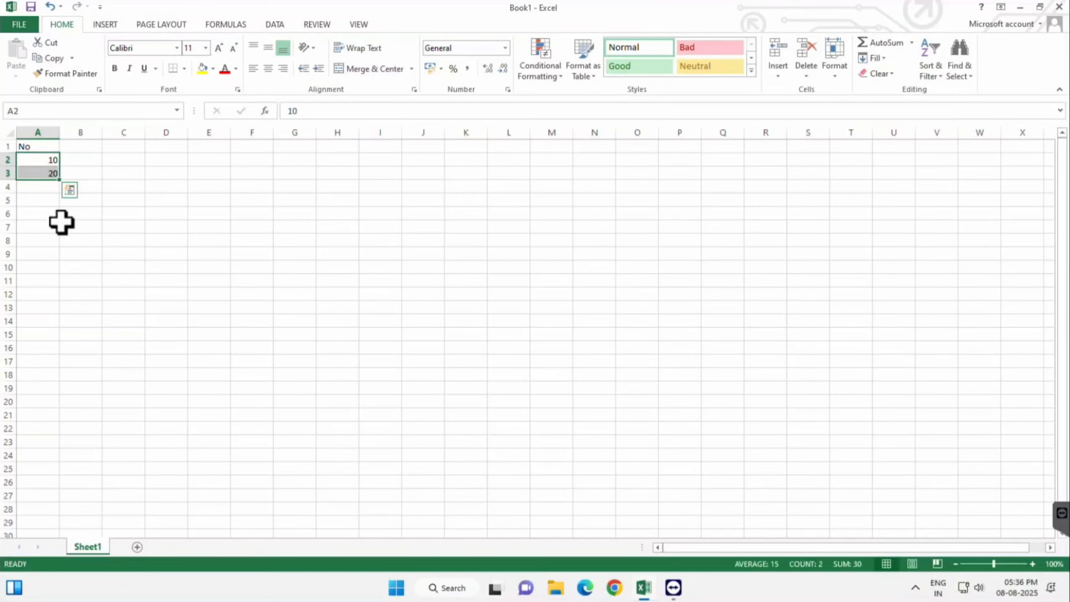
key(Delete)
click(44, 160)
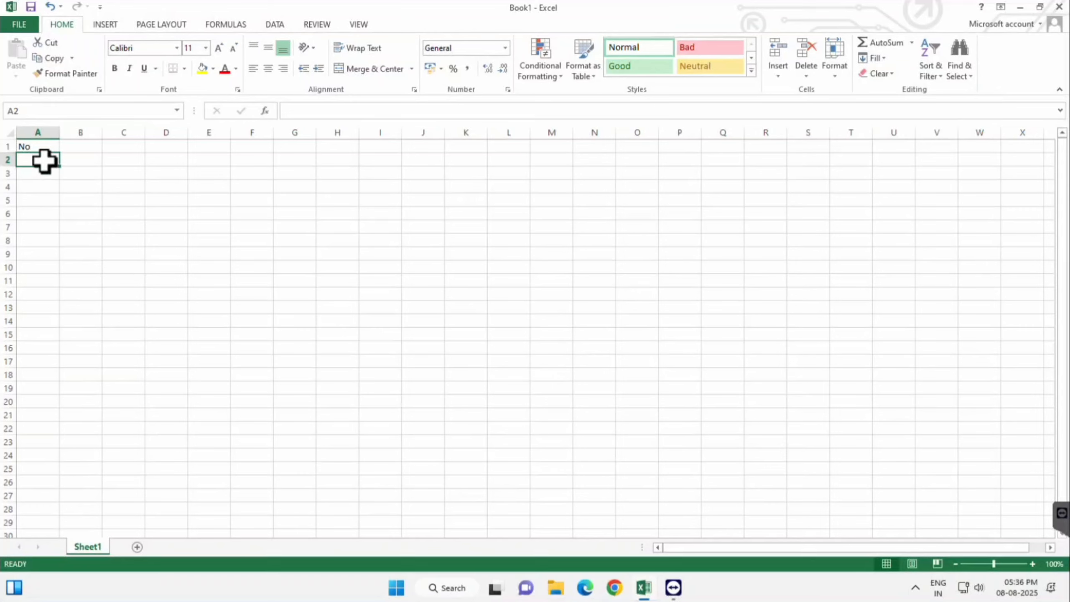
text(1)
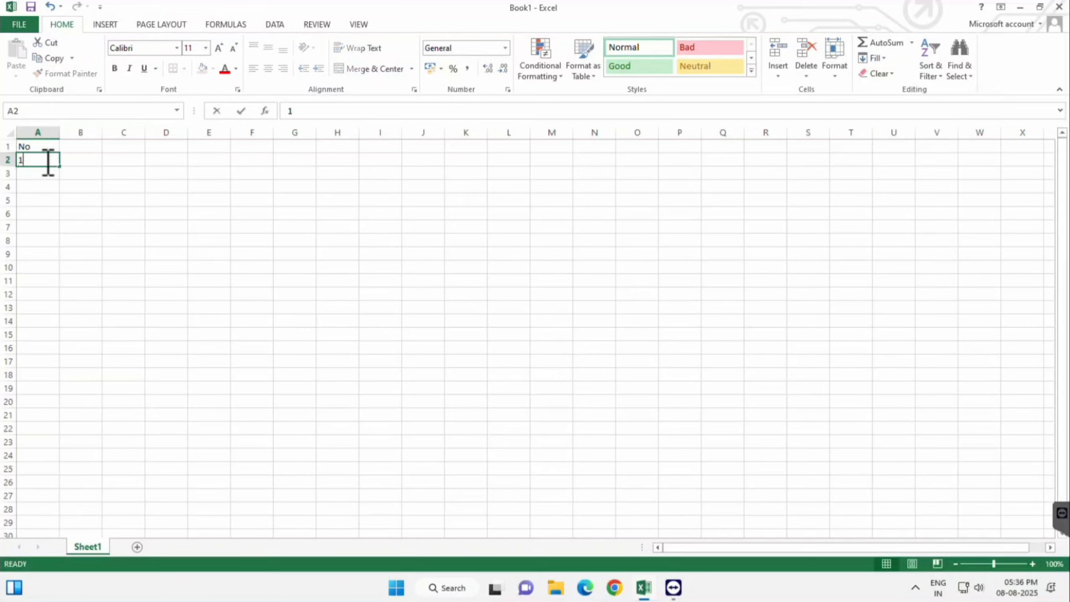
click(139, 204)
click(51, 161)
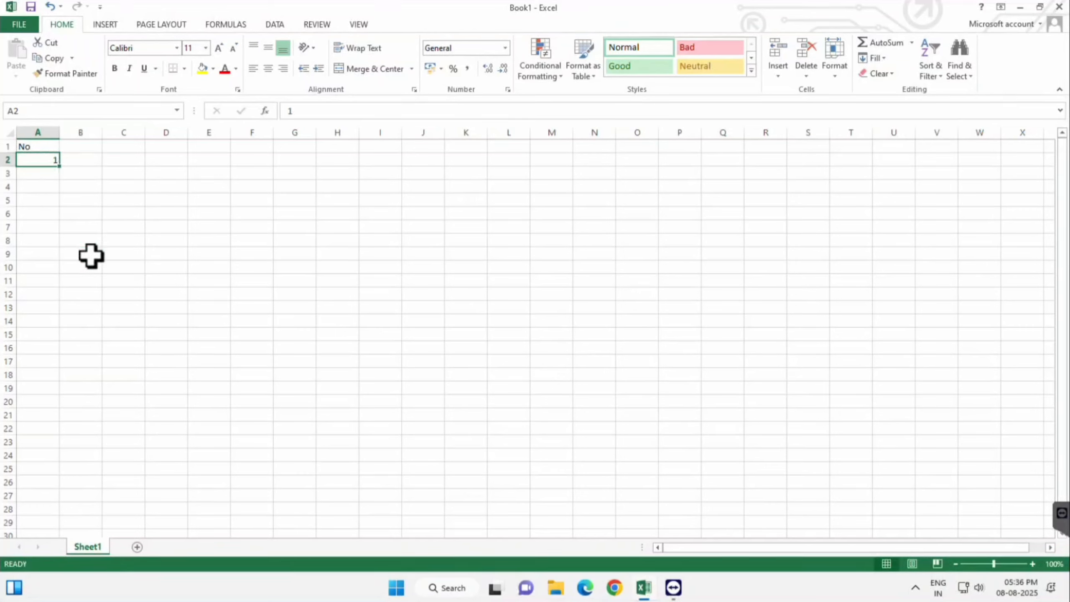
Step: Generate a linear series along row 2 from A2 with a step value of 1 and a stop value of 10
click(875, 59)
click(889, 152)
click(383, 202)
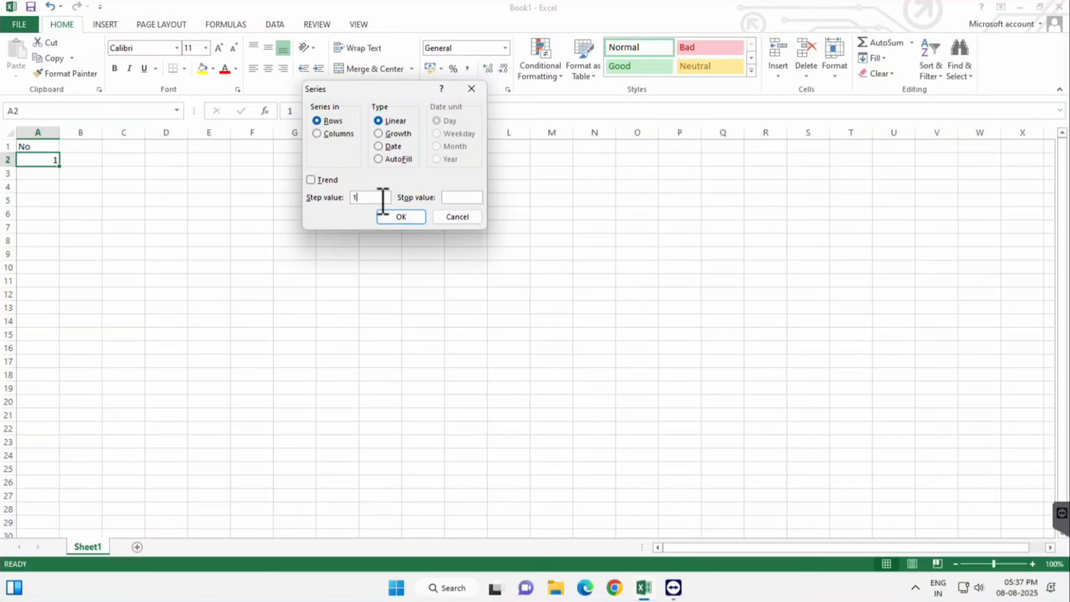
click(464, 198)
text(10)
click(401, 217)
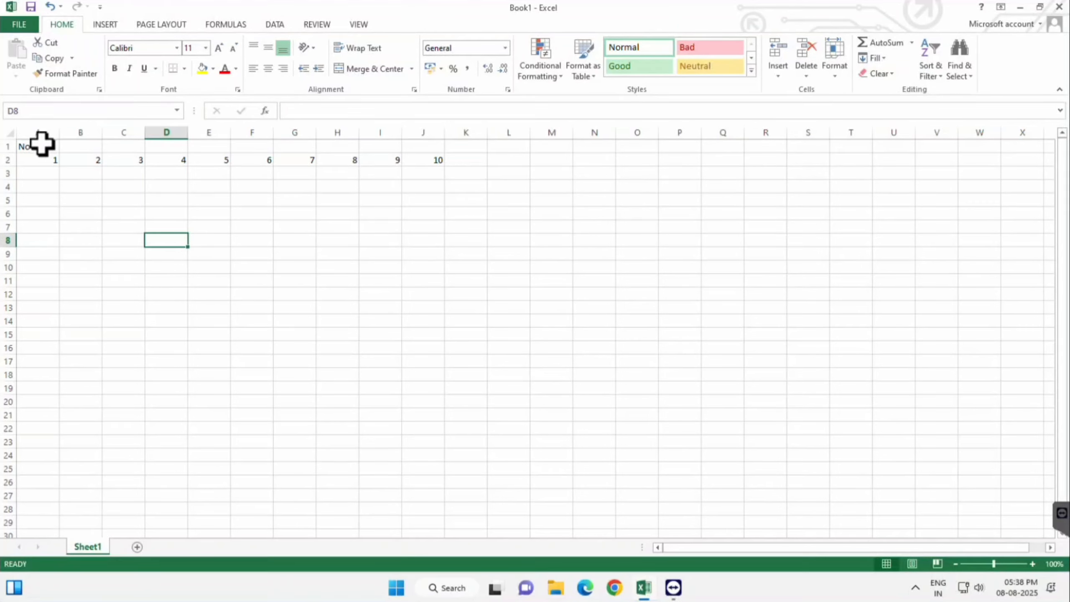
Step: Clear everything, both contents and formats, from the range A1:J2
drag(41, 145, 431, 159)
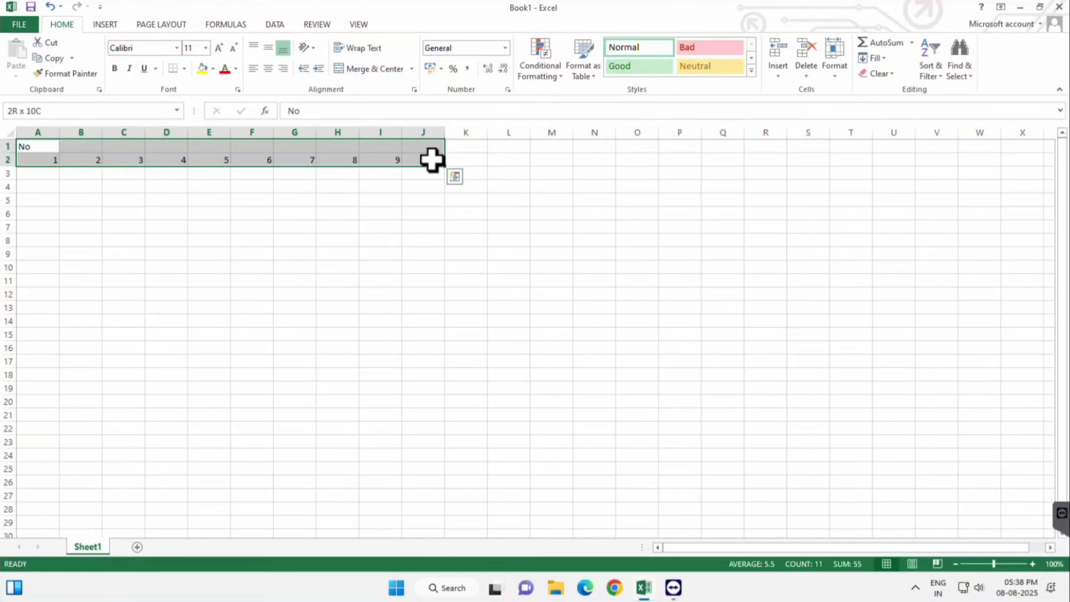
click(886, 79)
click(889, 90)
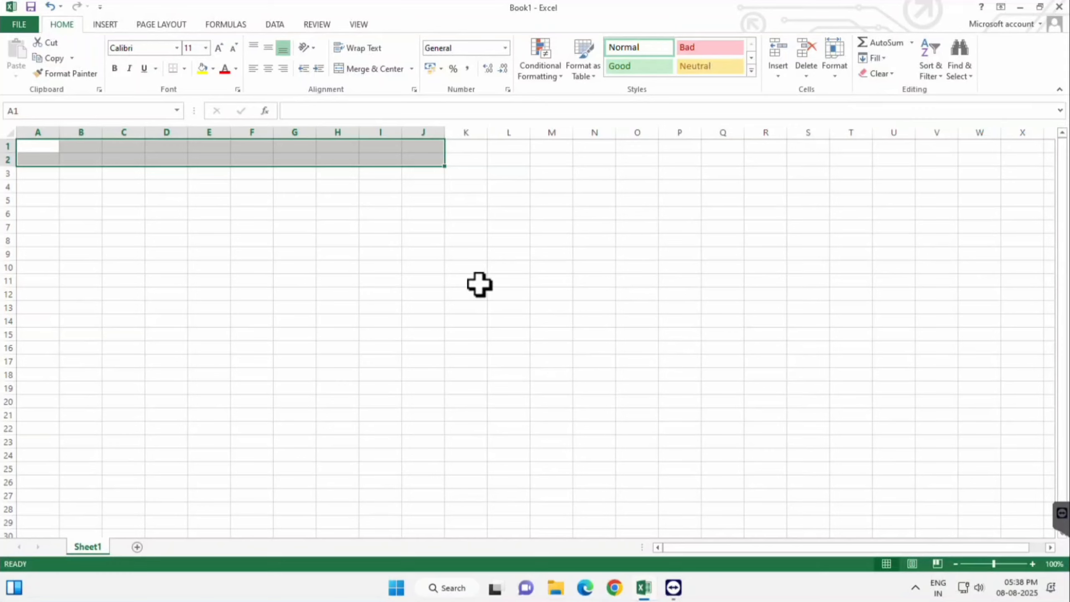
click(890, 74)
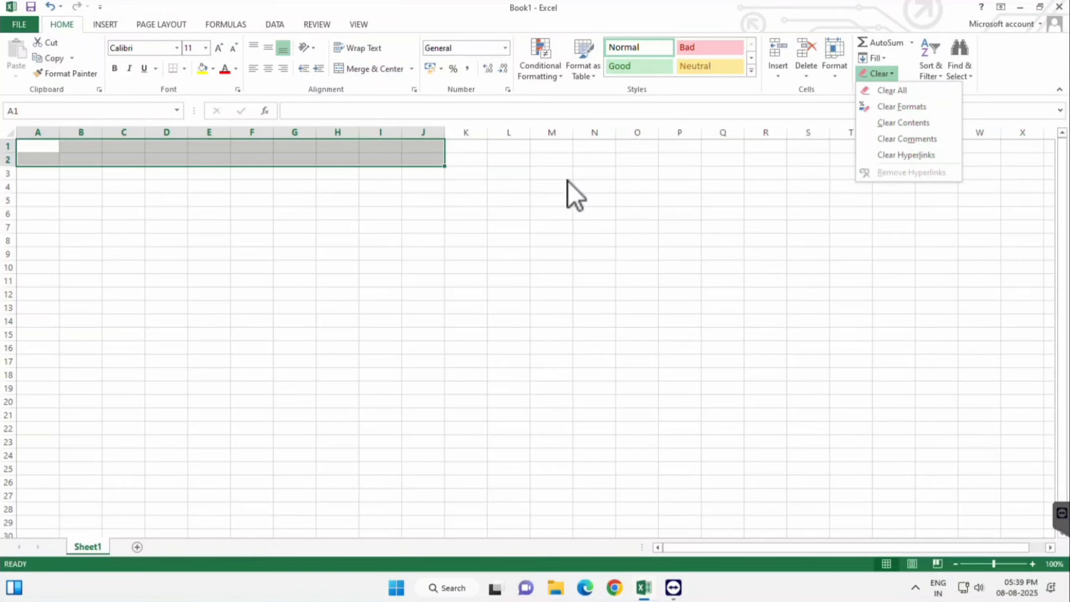
click(410, 185)
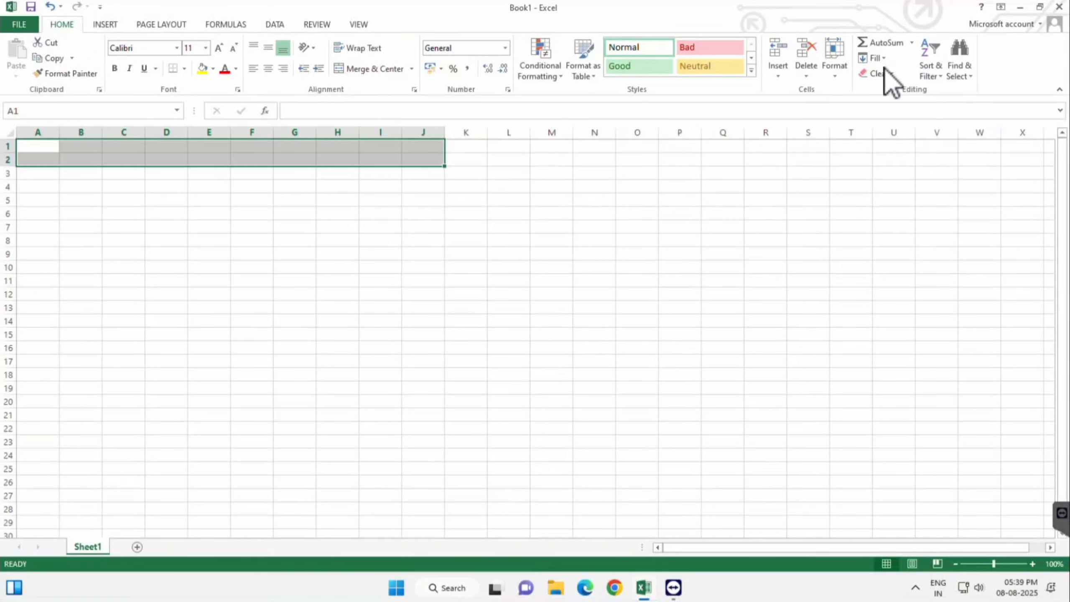
Step: Enter 10, 55 and 48 in cells B5, C5 and D5
click(81, 200)
text(10)
key(Tab)
text(55)
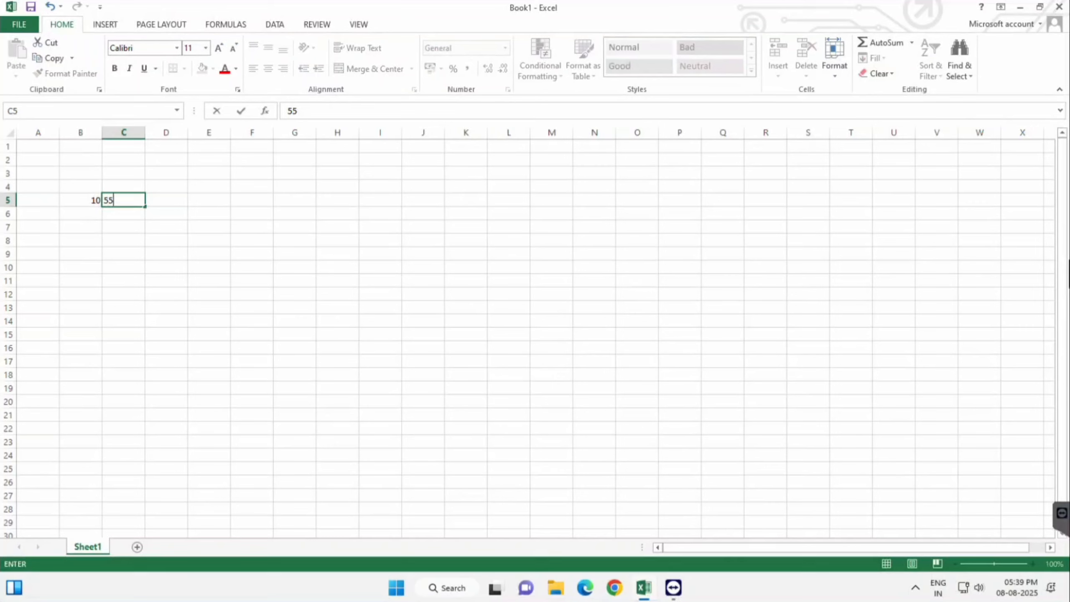
key(Tab)
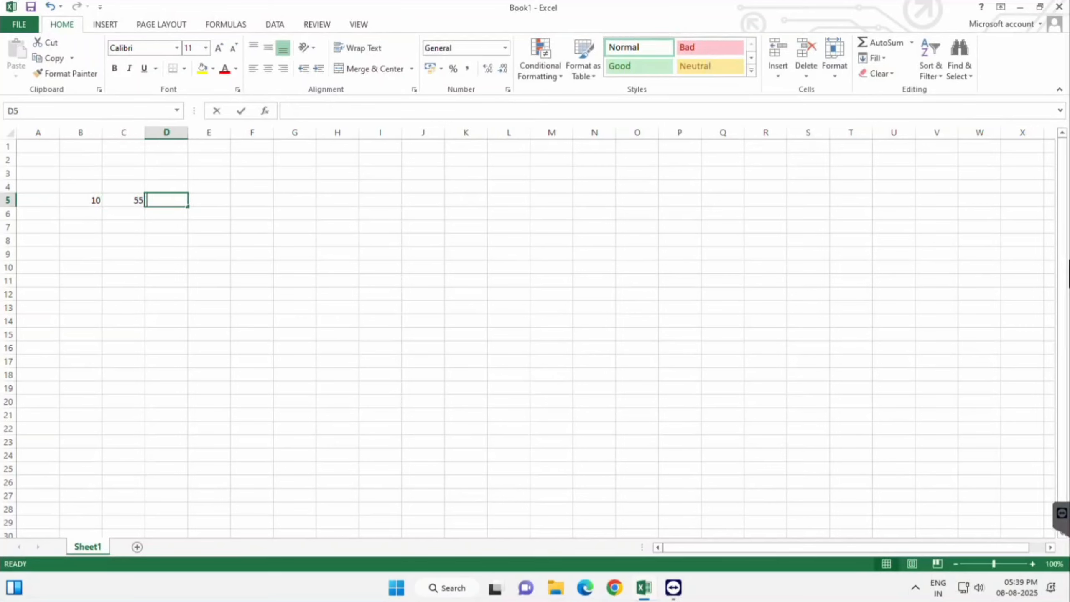
text(48)
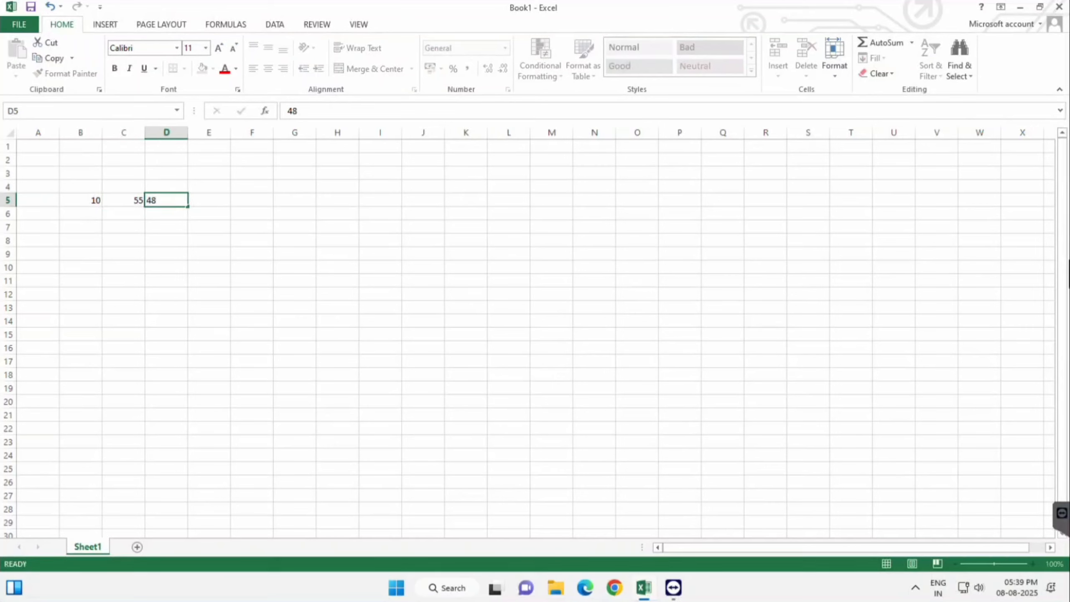
key(Tab)
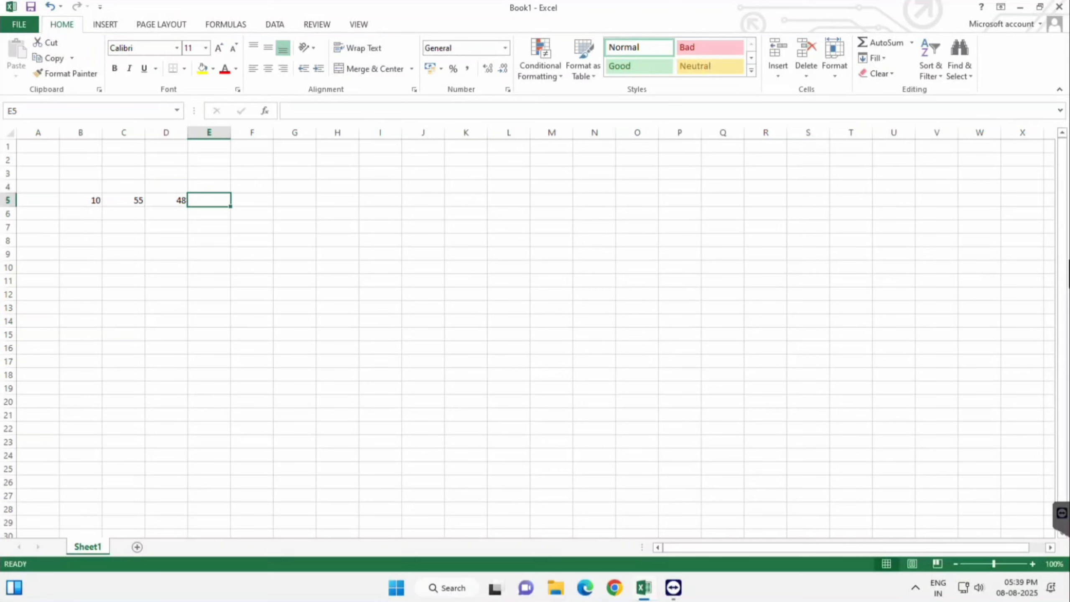
Step: Total the three numbers of row 5 in E5 with AutoSum
click(888, 42)
key(Return)
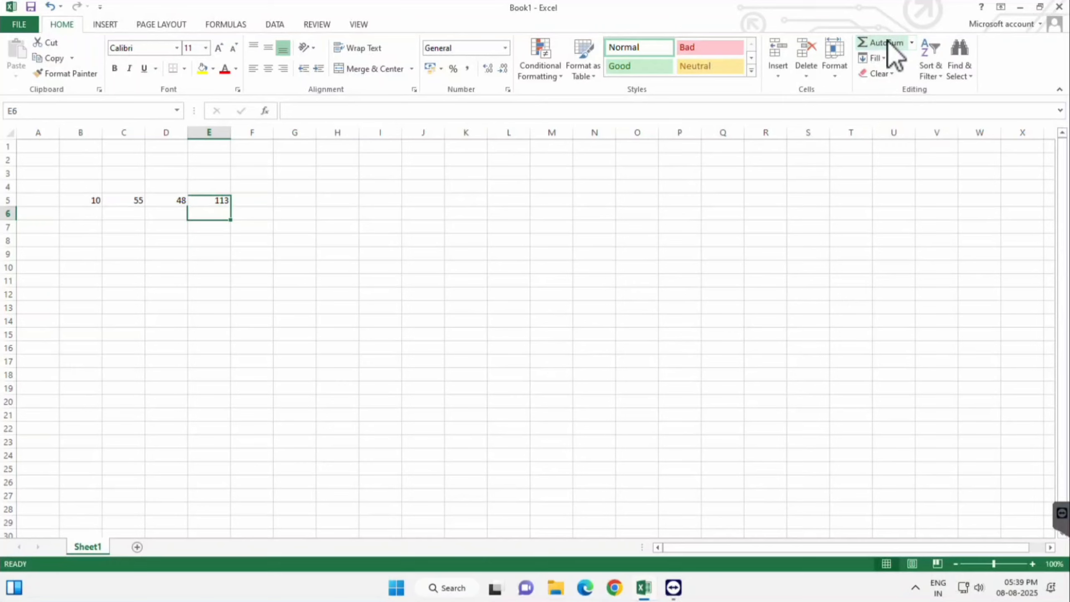
key(Up)
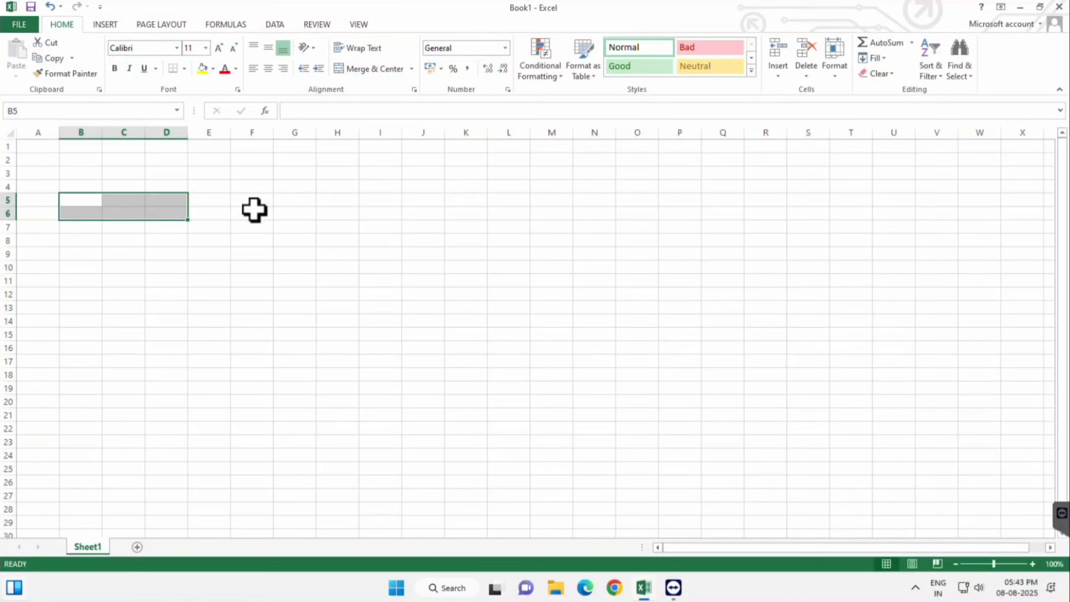
Step: Enter the text Name in B1 and set its font to Arno Pro
click(253, 203)
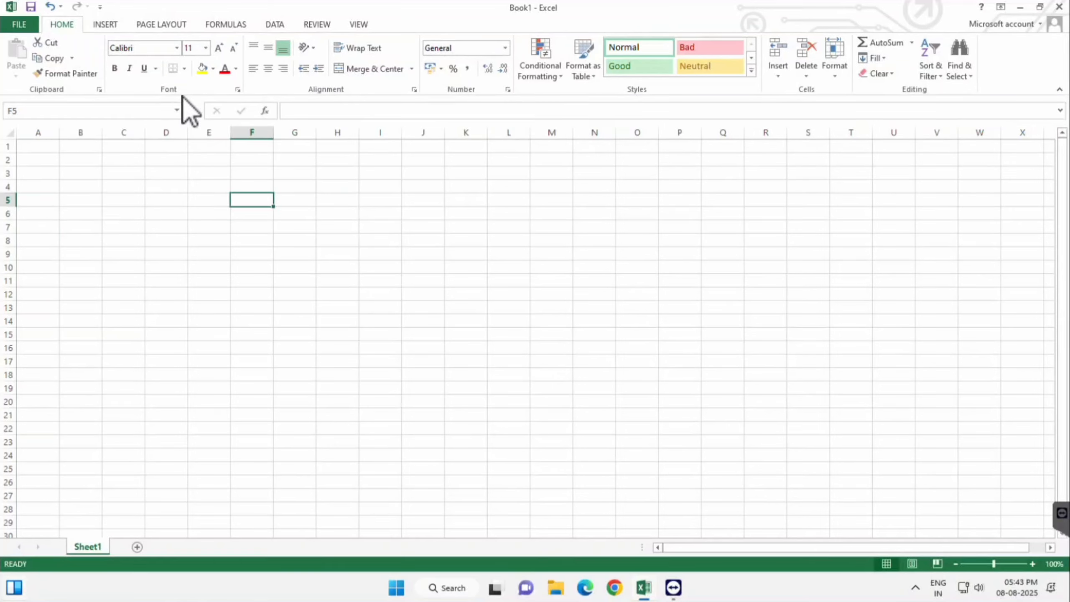
click(80, 147)
text(Name)
key(Return)
click(80, 147)
click(176, 48)
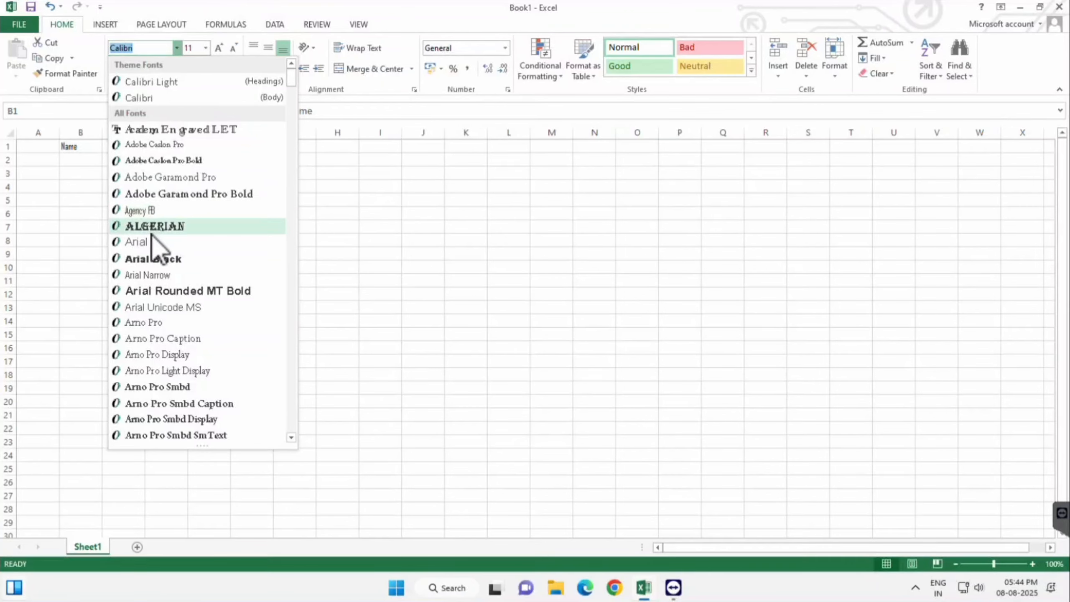
click(142, 322)
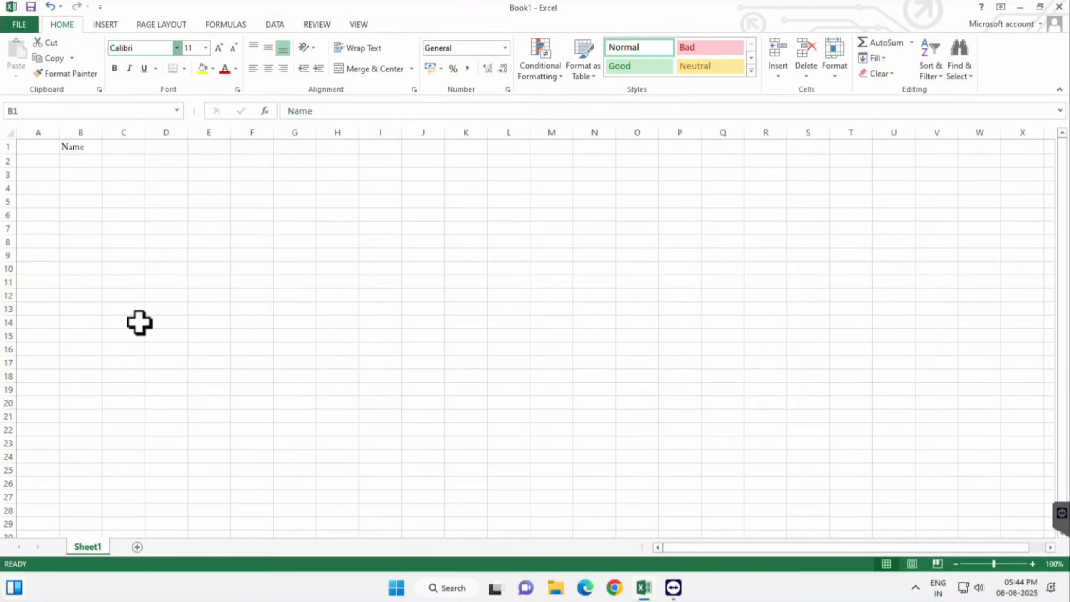
Step: Set the font size of B1 to 26, and change it to the custom size 40
click(206, 49)
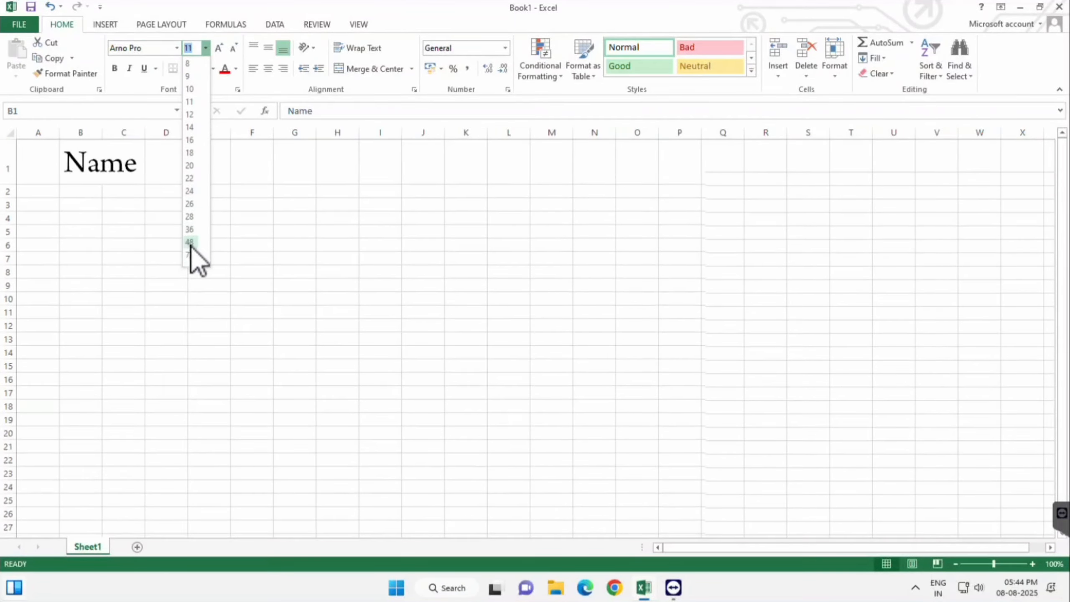
click(190, 204)
click(198, 49)
text(40)
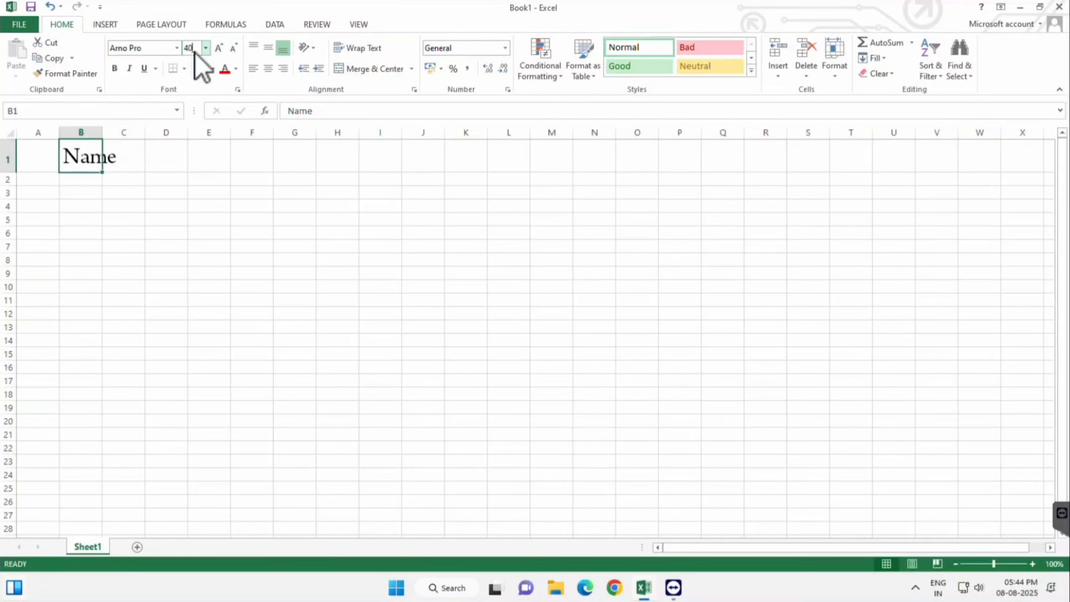
key(Return)
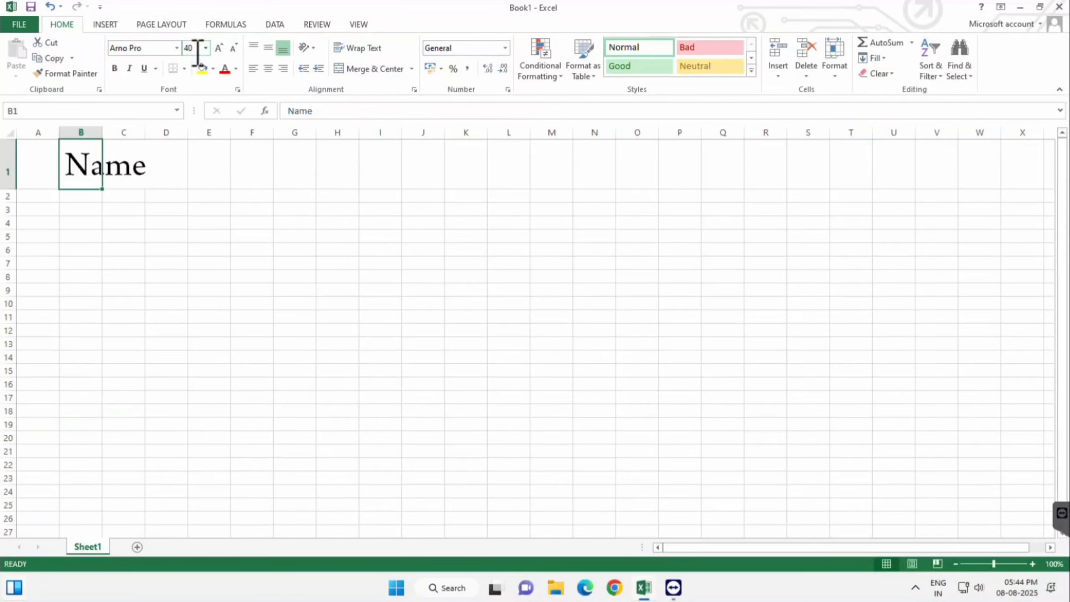
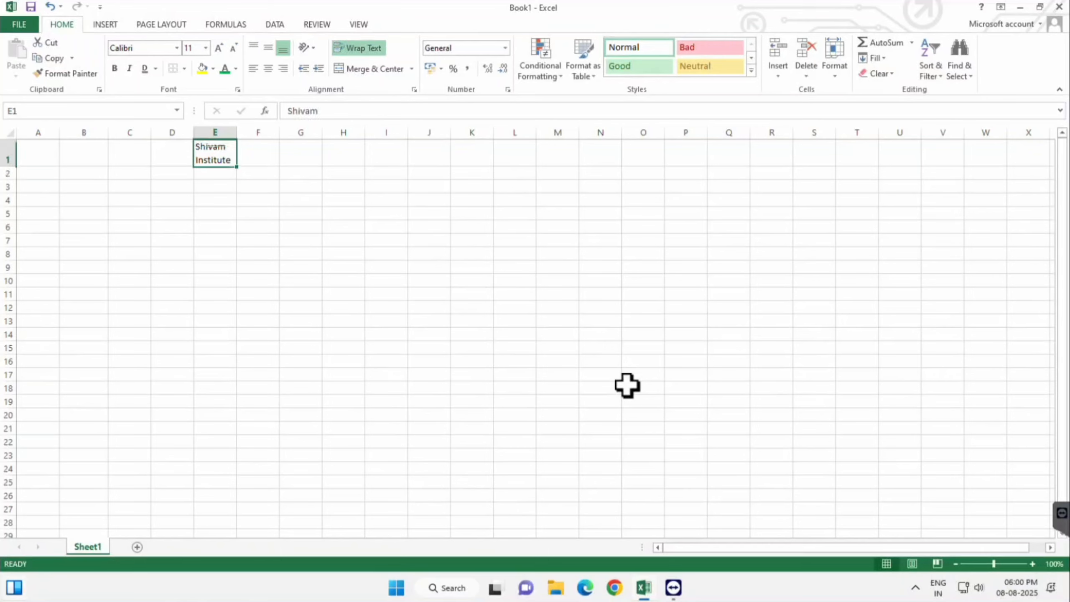
Step: Delete the text in E1, and merge and center the range B1:L5
key(Delete)
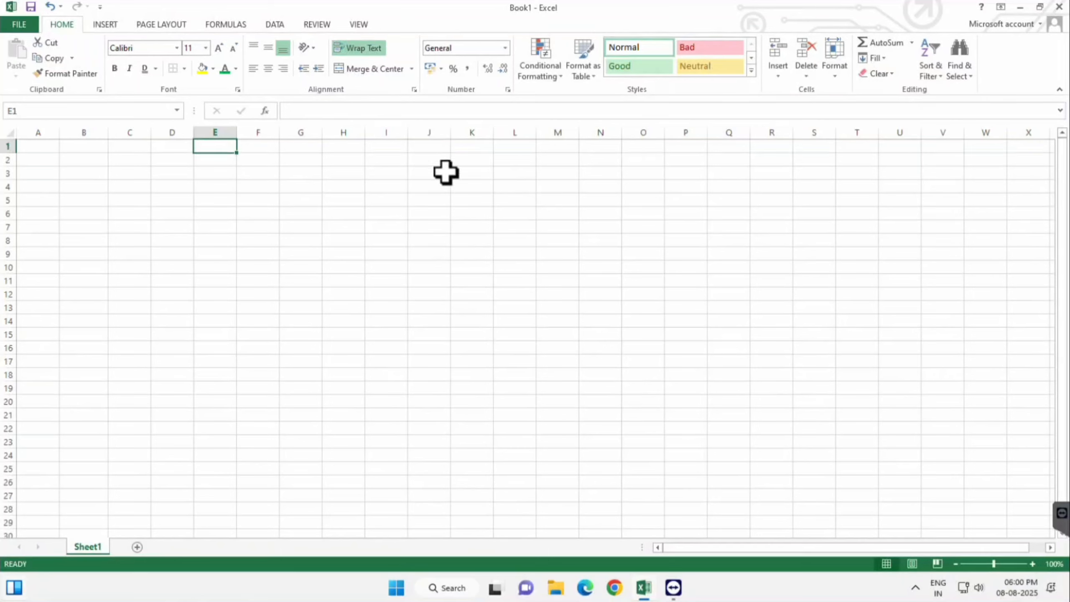
click(444, 278)
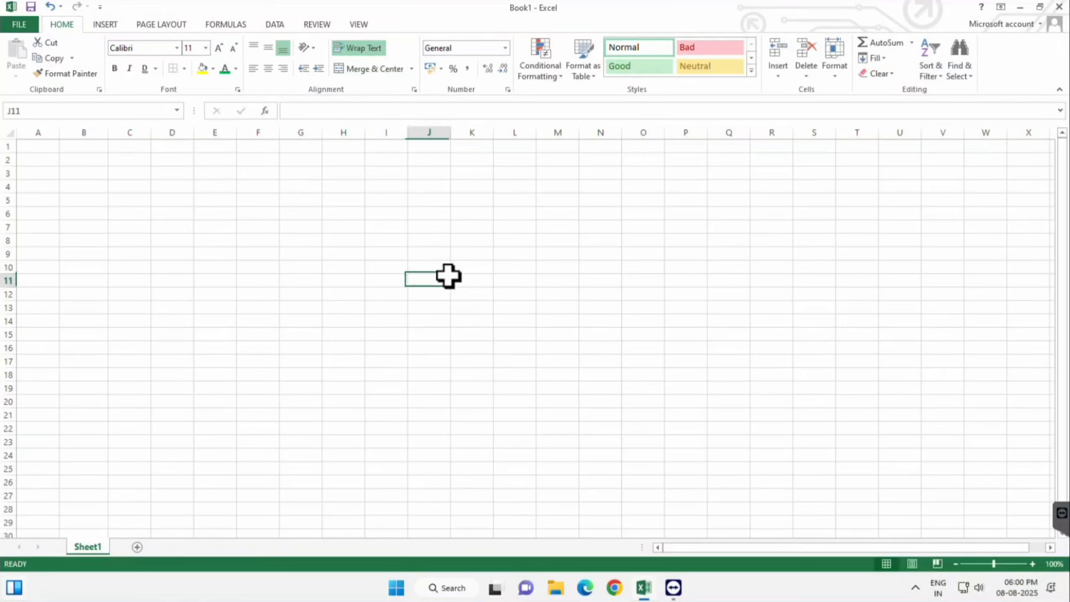
click(87, 150)
drag(88, 150, 514, 201)
click(370, 68)
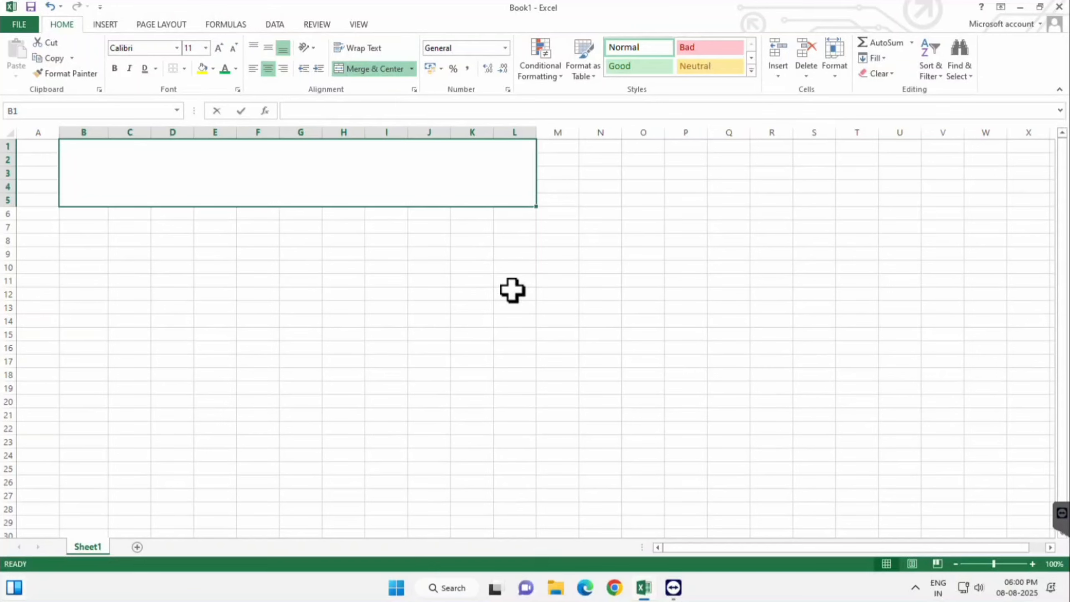
Step: Enter the heading Shivam Institute, Patan in the merged cell B1:L5
text(Shiva)
key(BackSpace)
key(BackSpace)
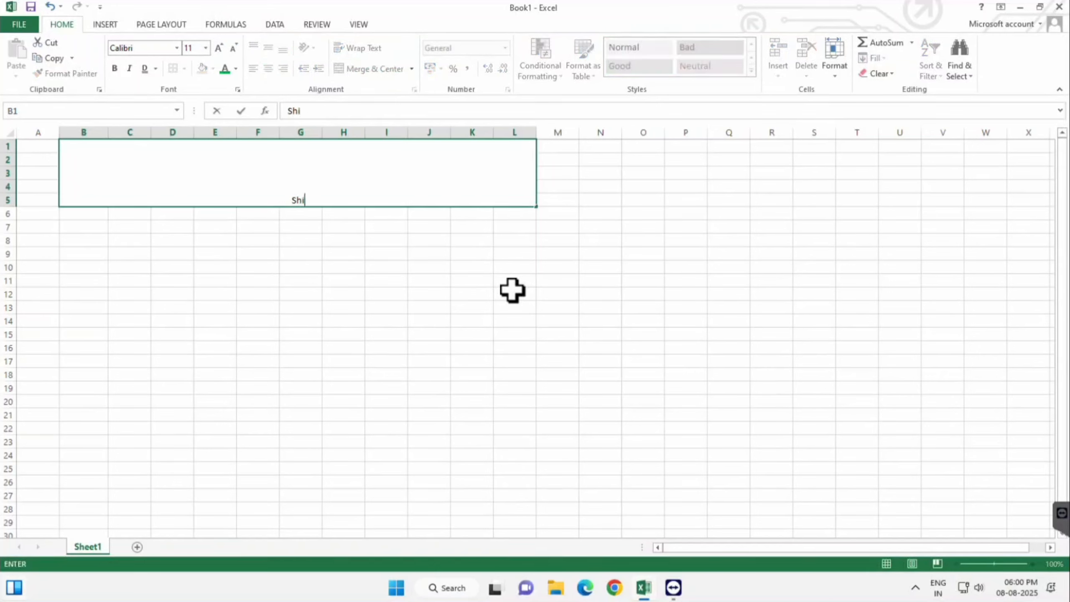
text(vam Institute, Patan)
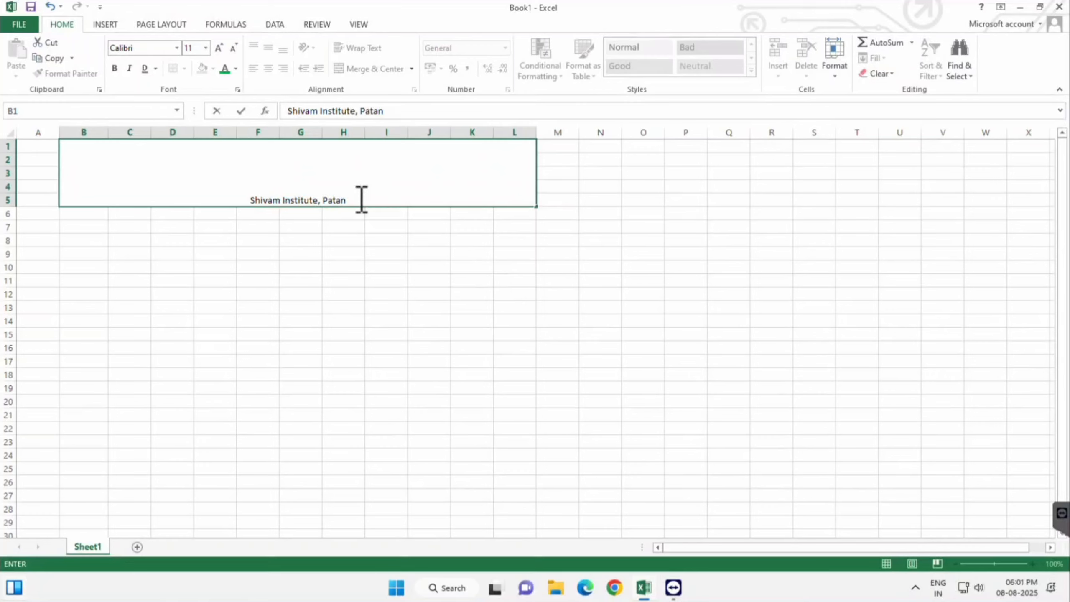
click(352, 231)
click(349, 201)
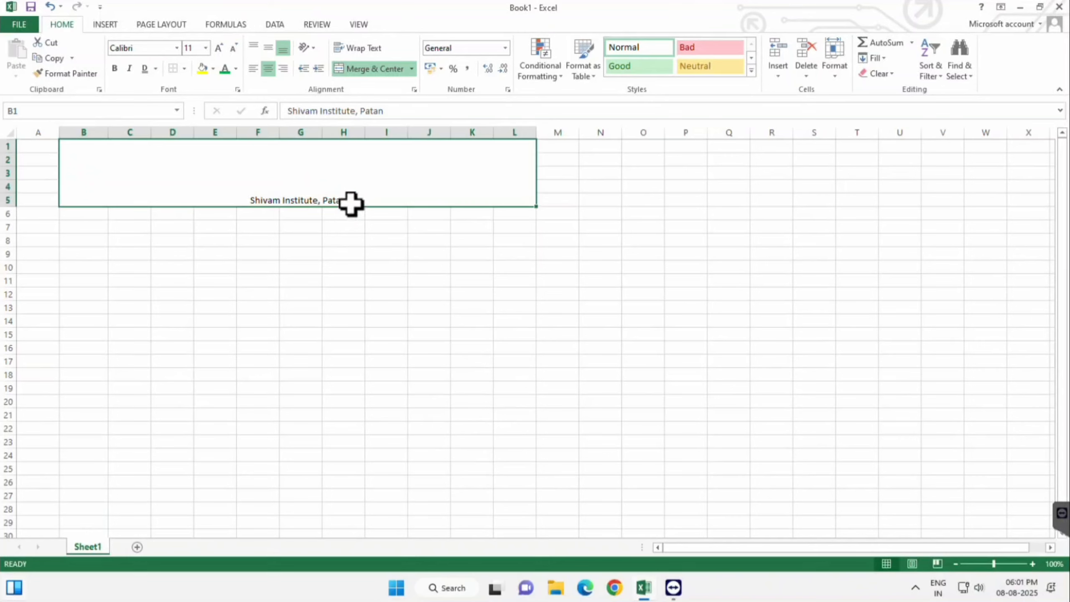
click(330, 242)
Step: Enlarge the heading's font to size 48 and align it vertically to the middle of the merged cell
click(375, 191)
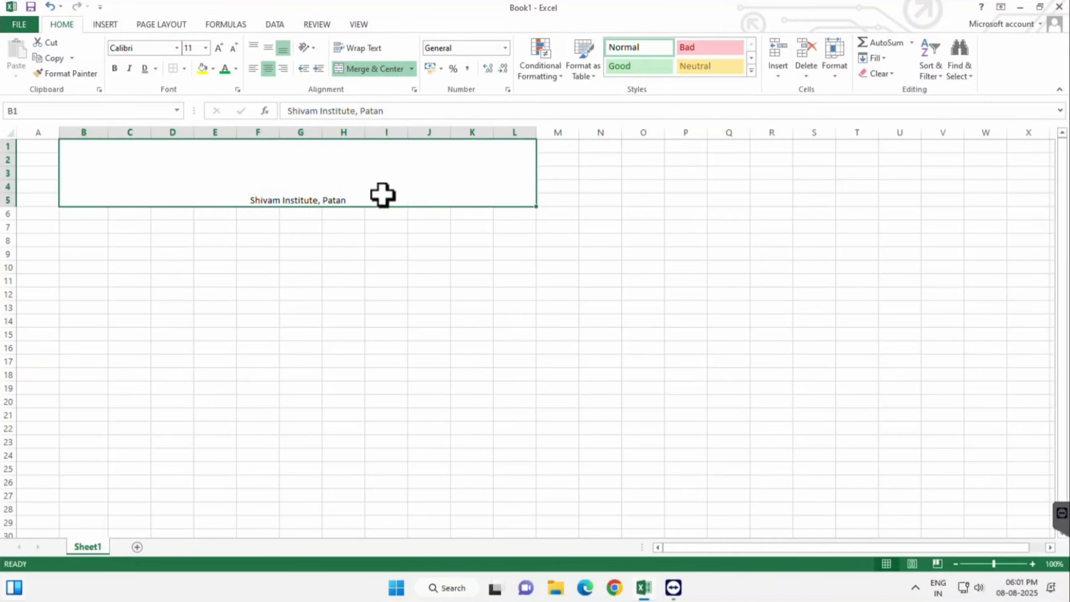
click(224, 49)
click(224, 49)
click(224, 49)
click(224, 49)
click(224, 49)
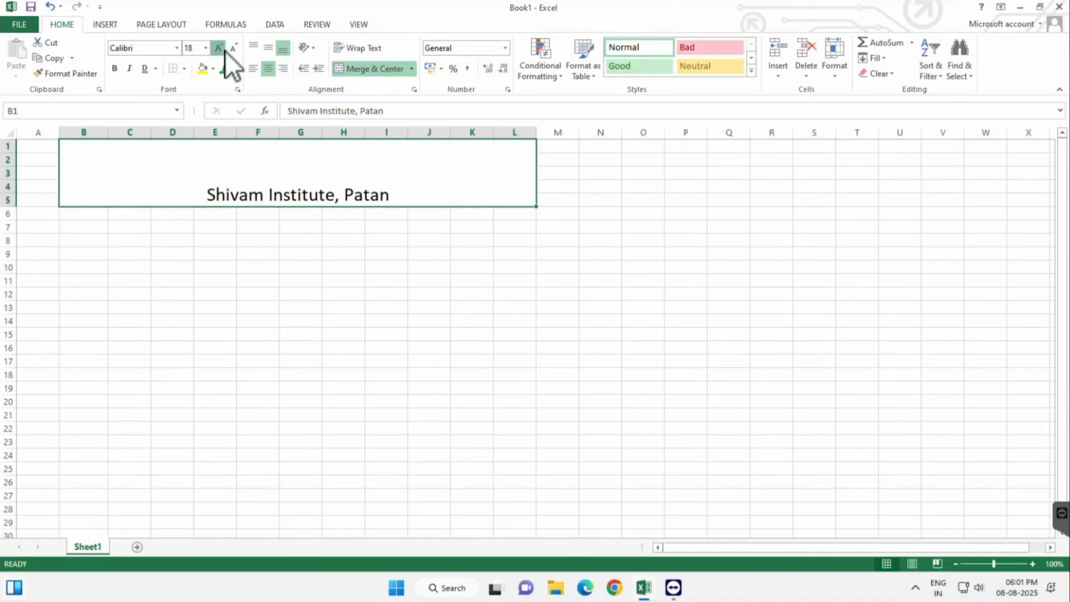
click(224, 49)
click(224, 49)
click(224, 49)
click(224, 49)
click(268, 49)
click(220, 49)
click(220, 49)
Step: Format the heading as bold and double-underlined, with a yellow fill and green font color
click(115, 68)
click(145, 69)
click(203, 68)
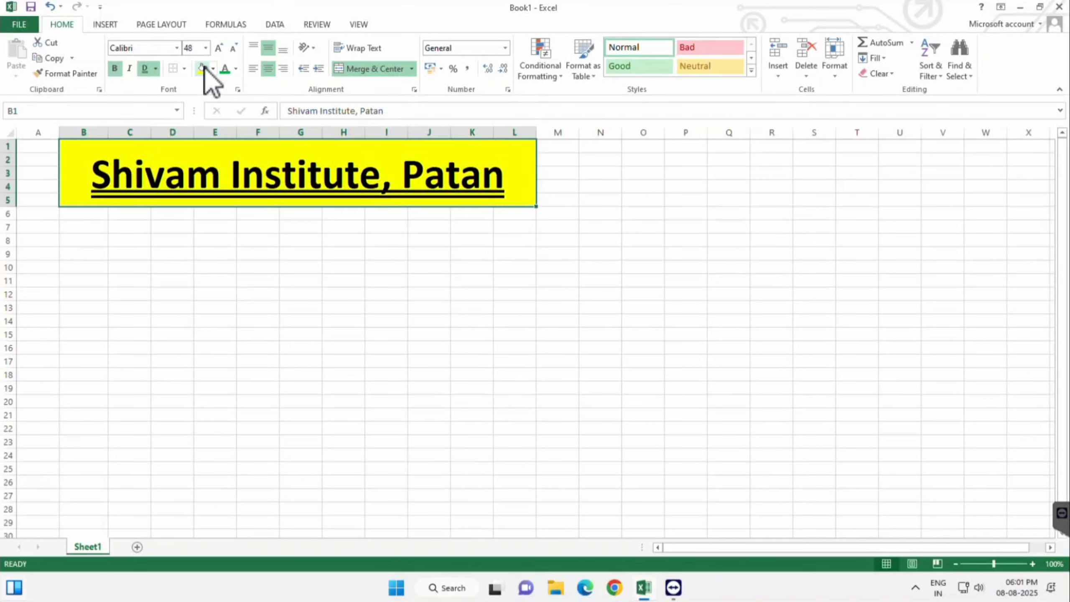
click(225, 69)
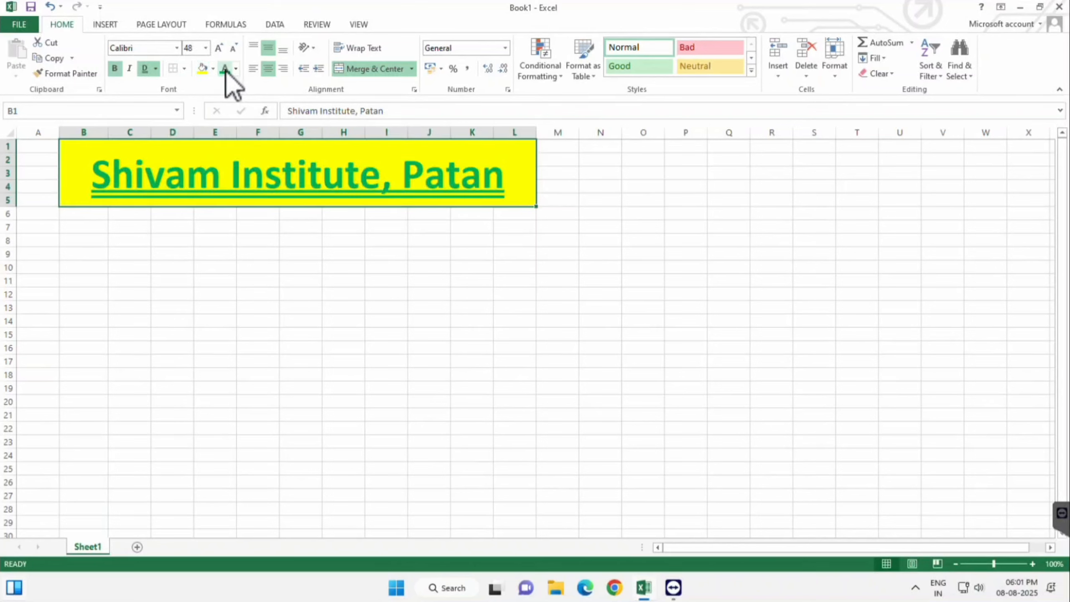
Step: Clear the contents of the merged heading cell, and clear all its remaining formatting
click(876, 73)
click(922, 125)
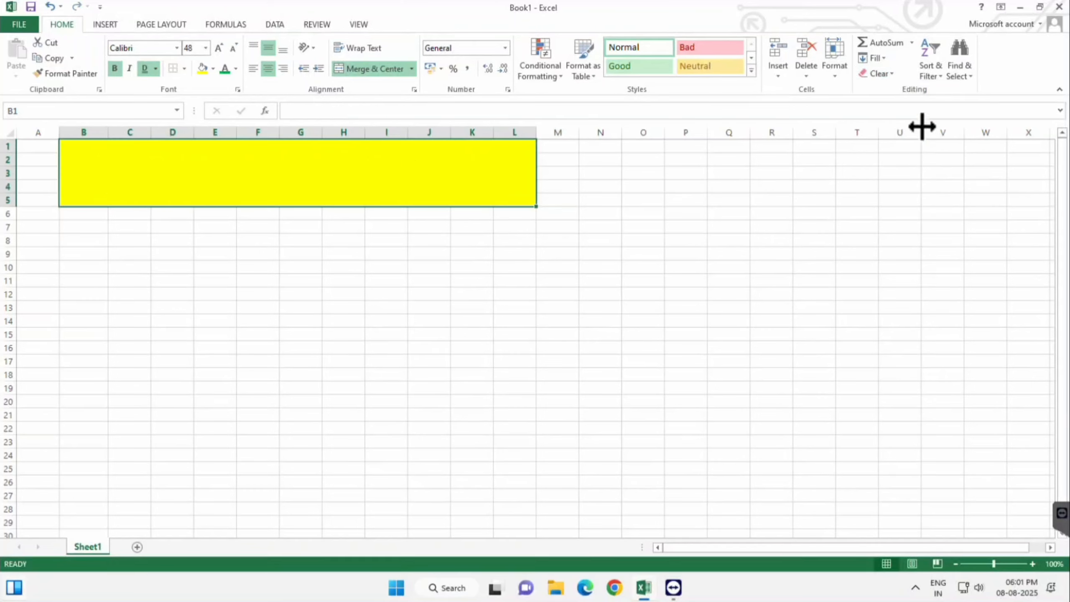
click(885, 75)
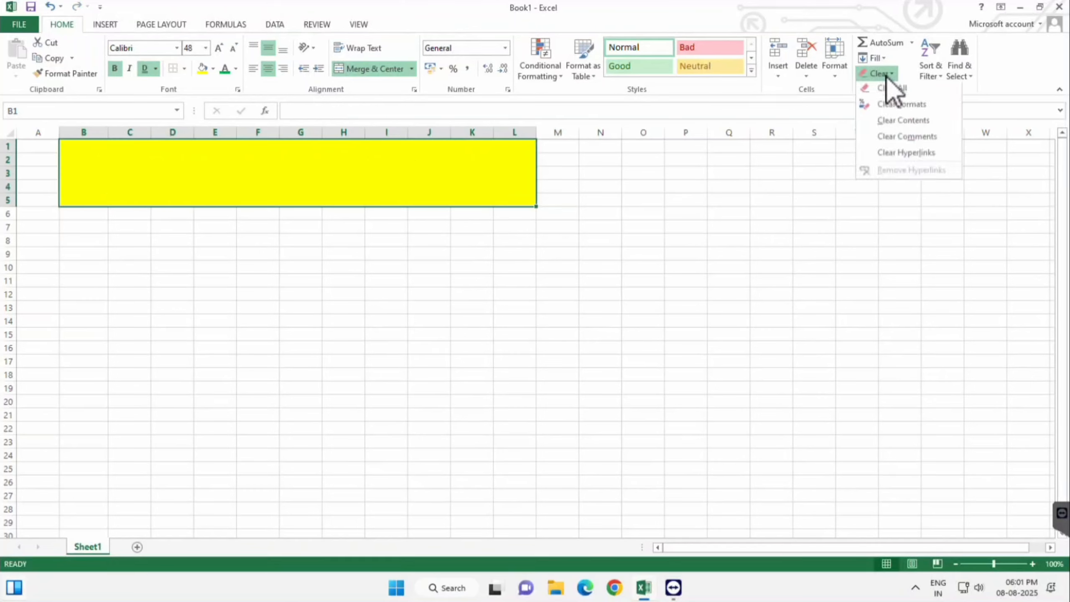
click(902, 88)
Step: Merge and center the range B1:M5
drag(84, 146, 558, 199)
click(371, 68)
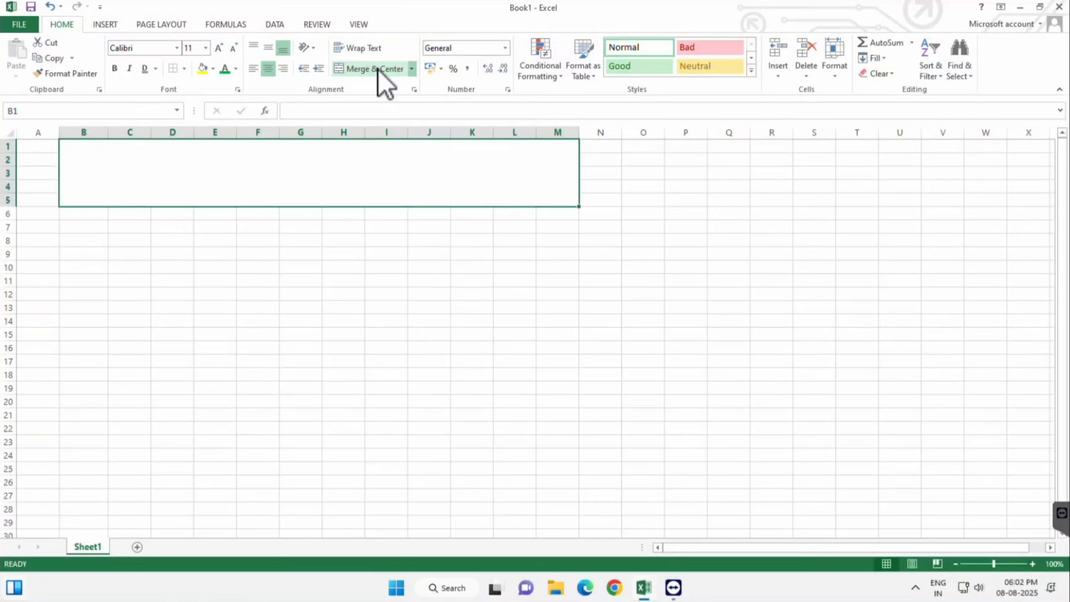
click(401, 279)
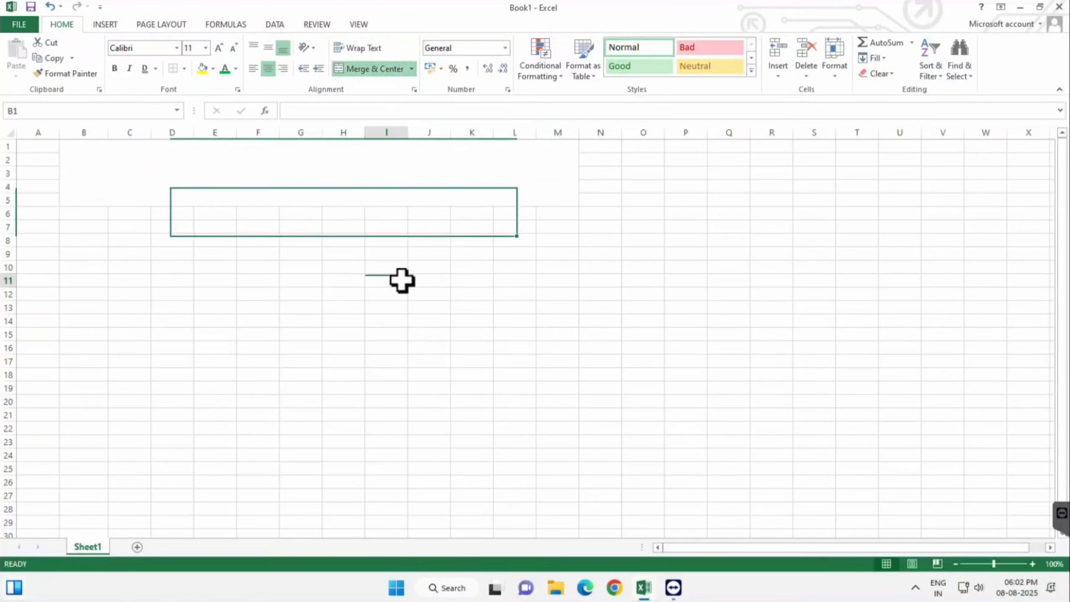
click(367, 181)
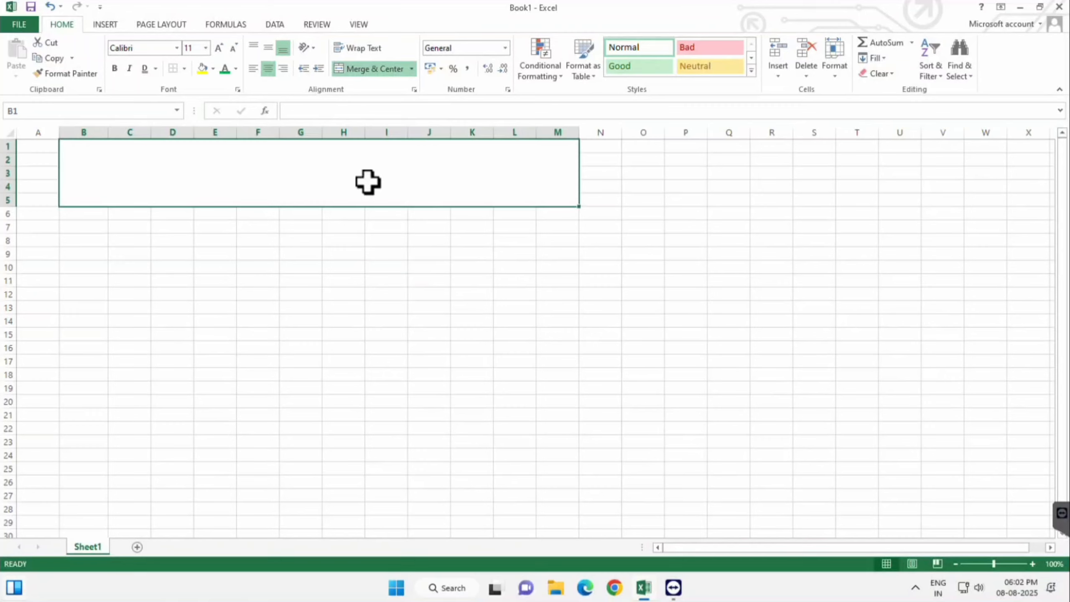
Step: Unmerge the merged block B1:M5 back into separate cells
click(412, 69)
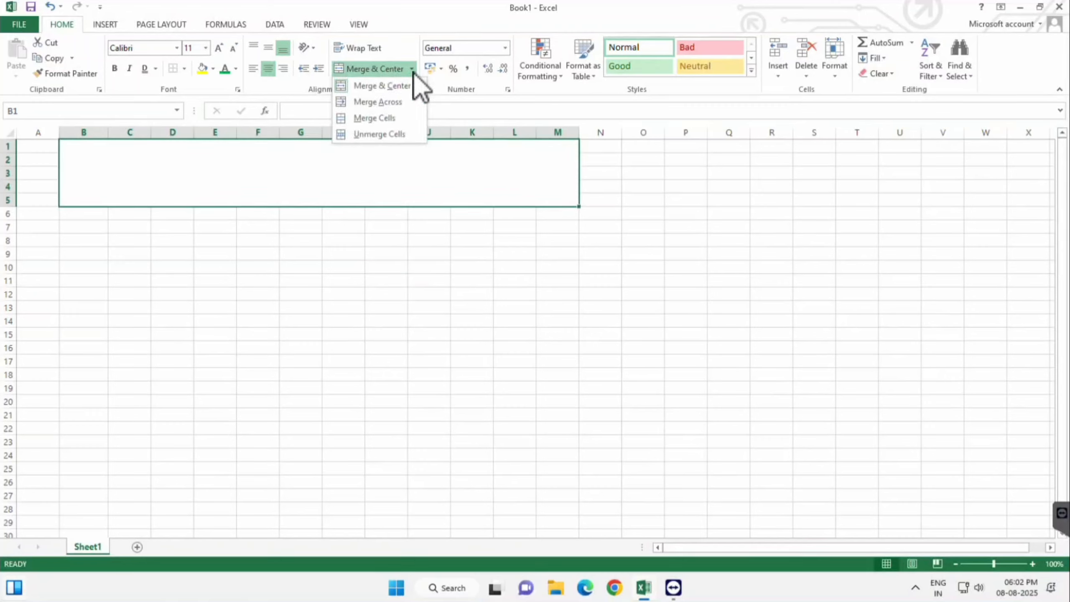
click(379, 134)
click(514, 240)
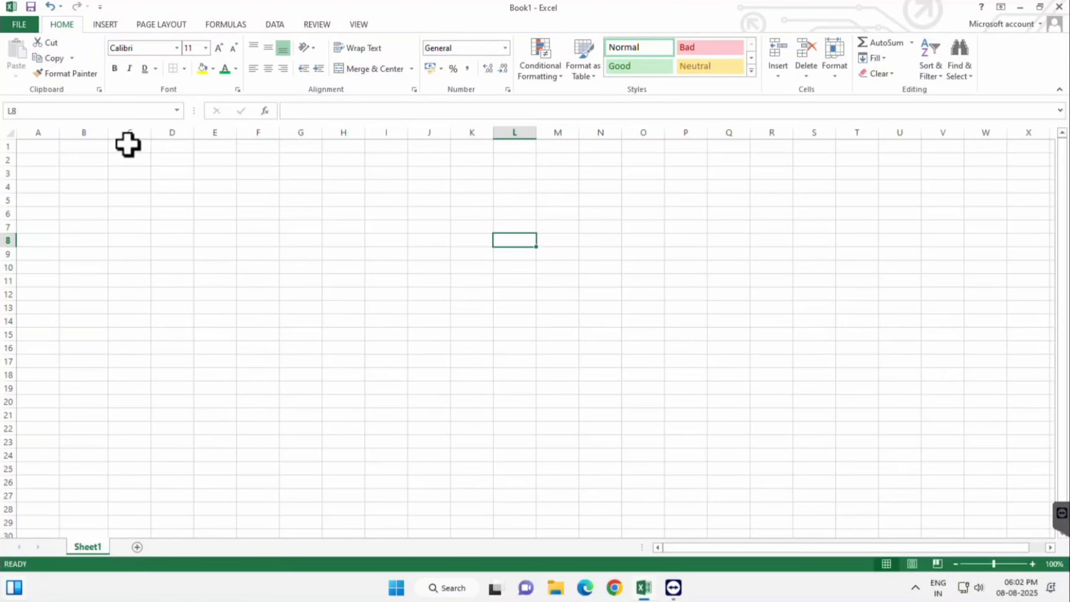
Step: Merge the range C1:U26 with Merge Across
drag(127, 145, 707, 253)
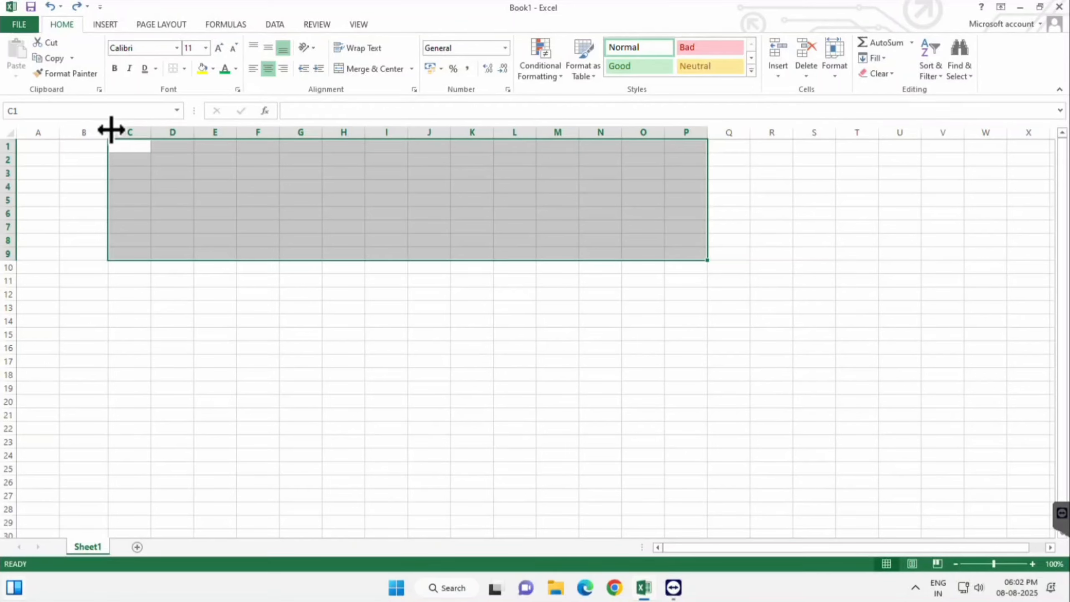
drag(109, 132, 867, 478)
click(412, 69)
click(371, 101)
Step: Apply all borders to A1:U26, and undo the changes back to the unmerged range C1:U26
drag(39, 147, 634, 482)
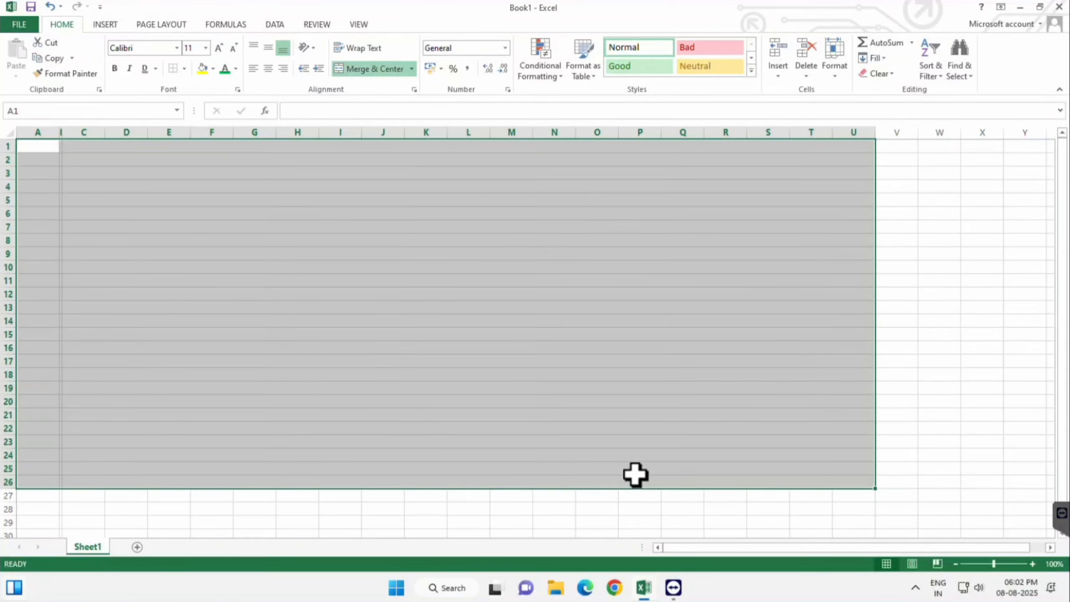
click(184, 69)
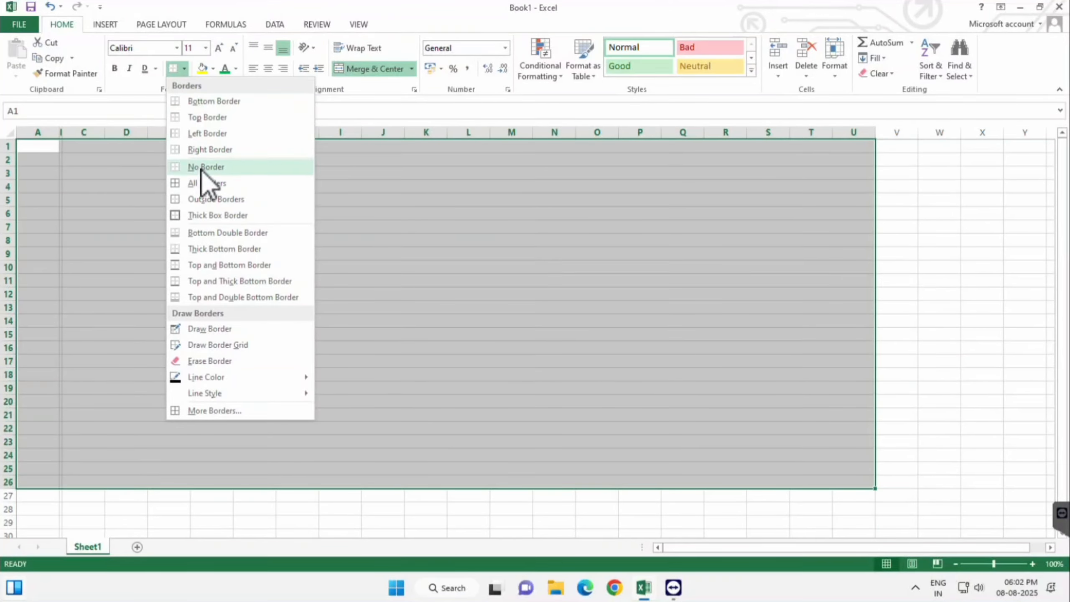
click(204, 183)
key(ctrl+z)
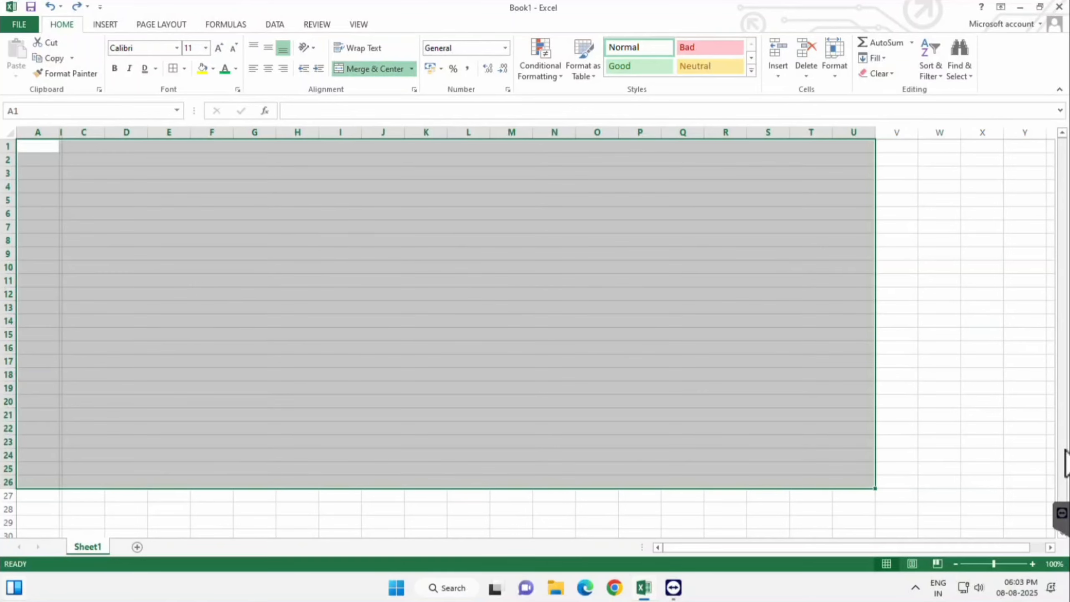
key(ctrl+z)
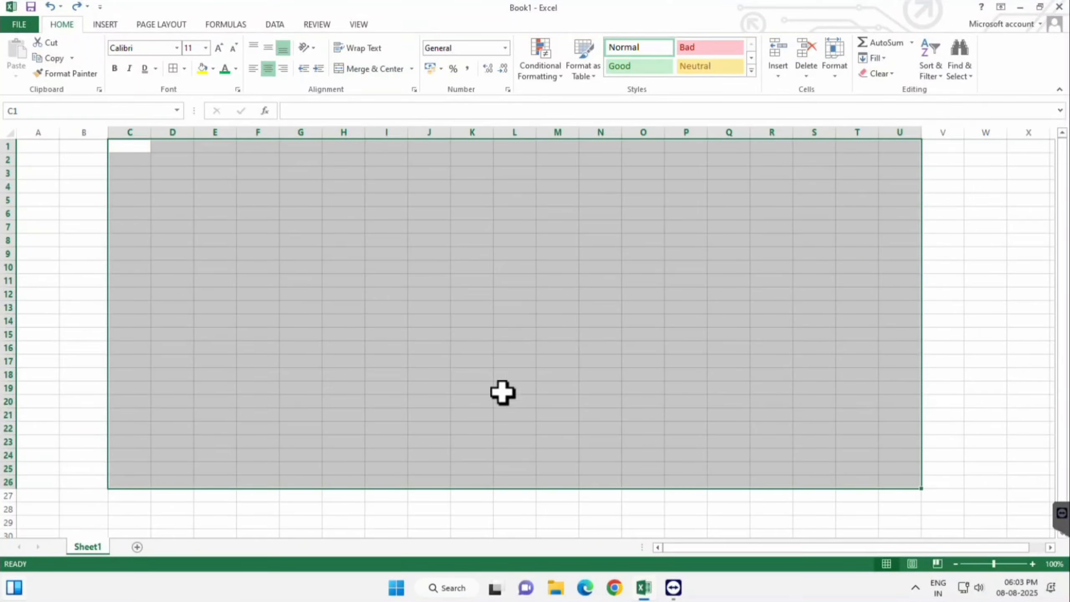
Step: Merge each row of C1:U26 separately with Merge Across
click(412, 69)
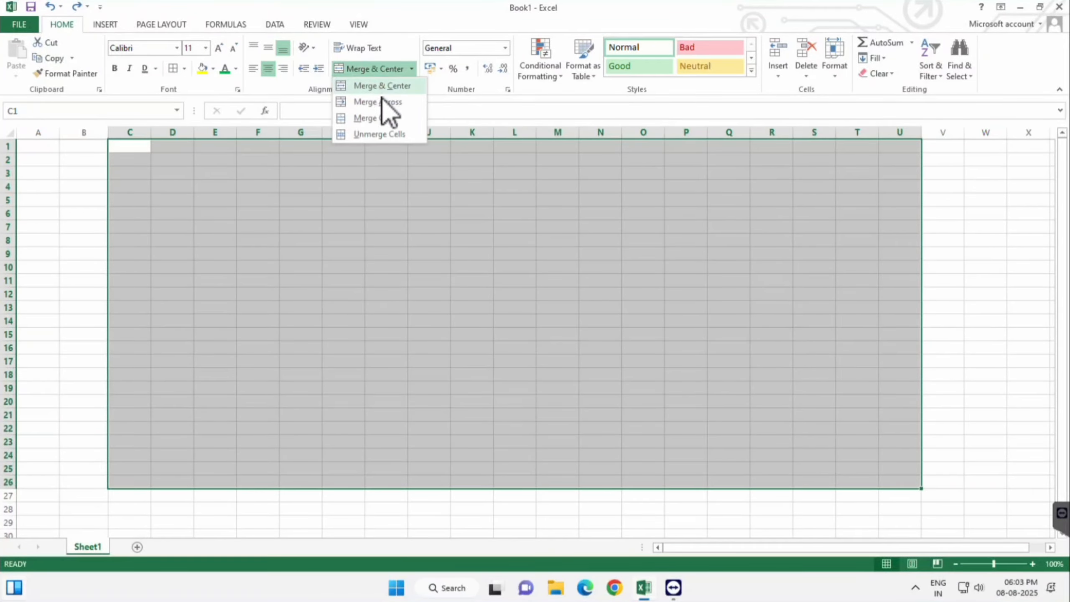
click(383, 102)
click(368, 506)
Step: Merge the row-merged range C1:U26 into one large cell with Merge Cells
drag(322, 146, 322, 482)
click(411, 68)
click(403, 116)
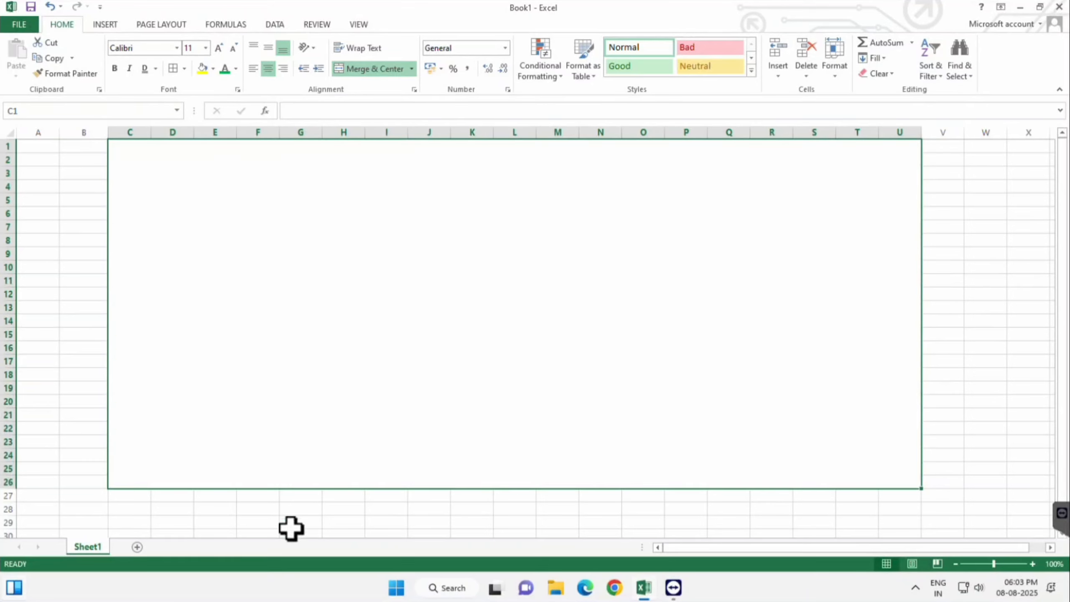
click(288, 535)
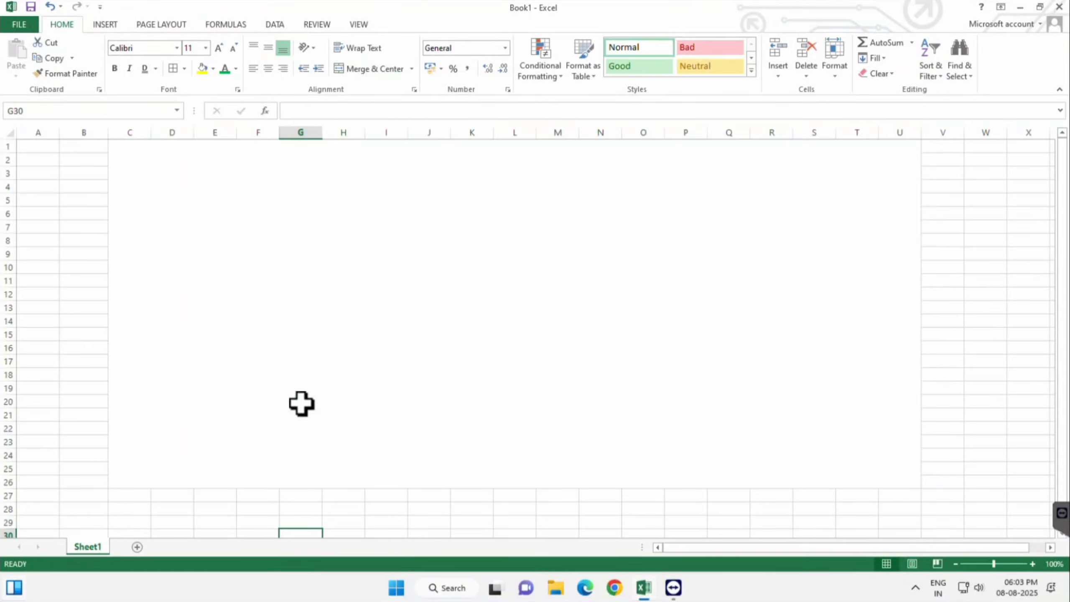
Step: Unmerge the large merged cell C1:U26
click(340, 265)
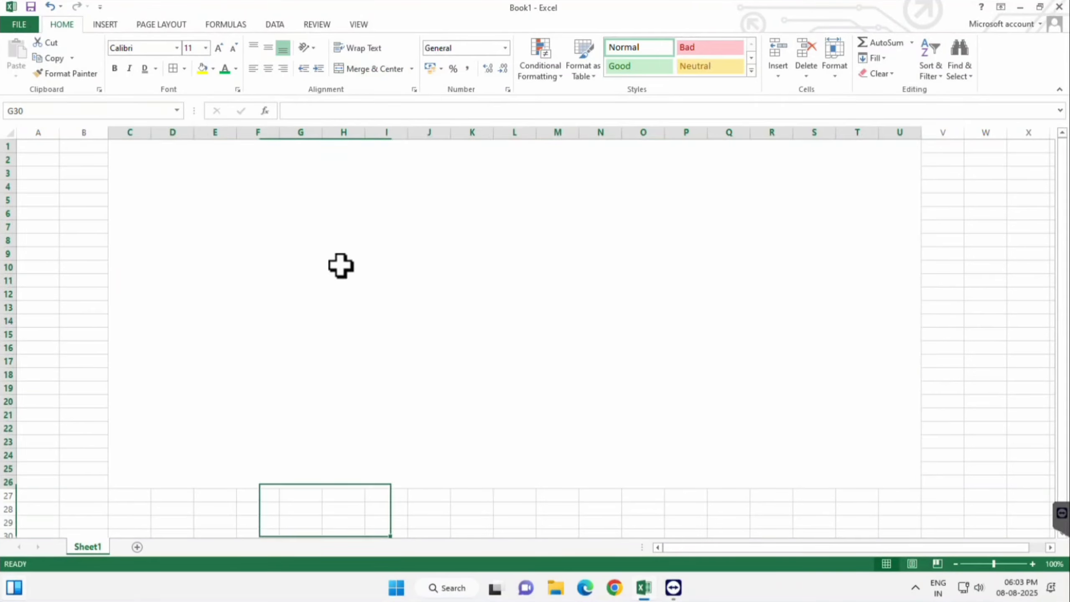
click(374, 69)
click(344, 481)
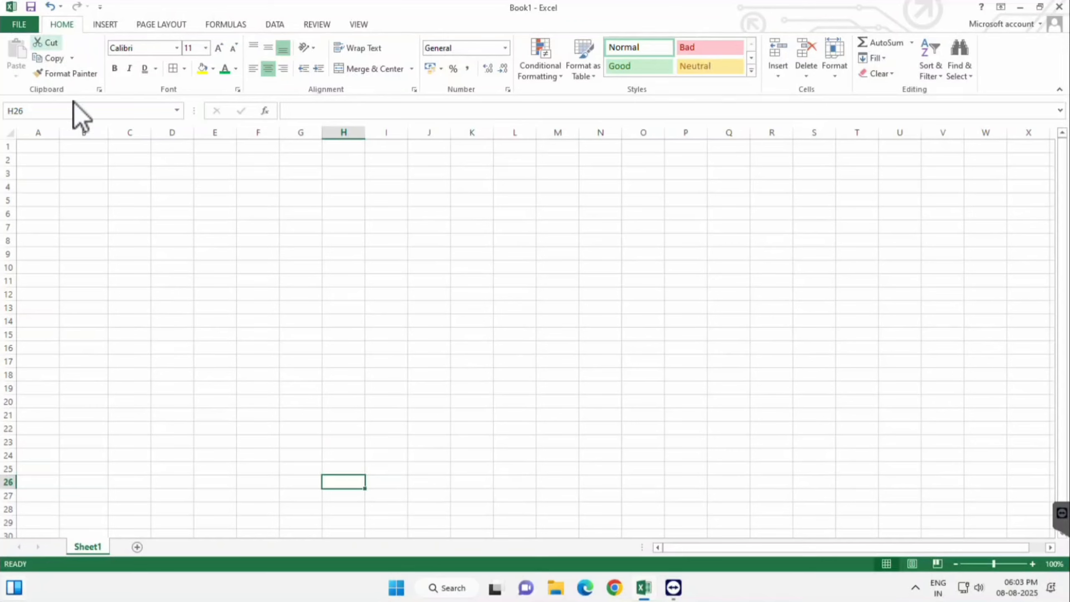
Step: Enter the text NO in cell D2
click(207, 241)
click(156, 163)
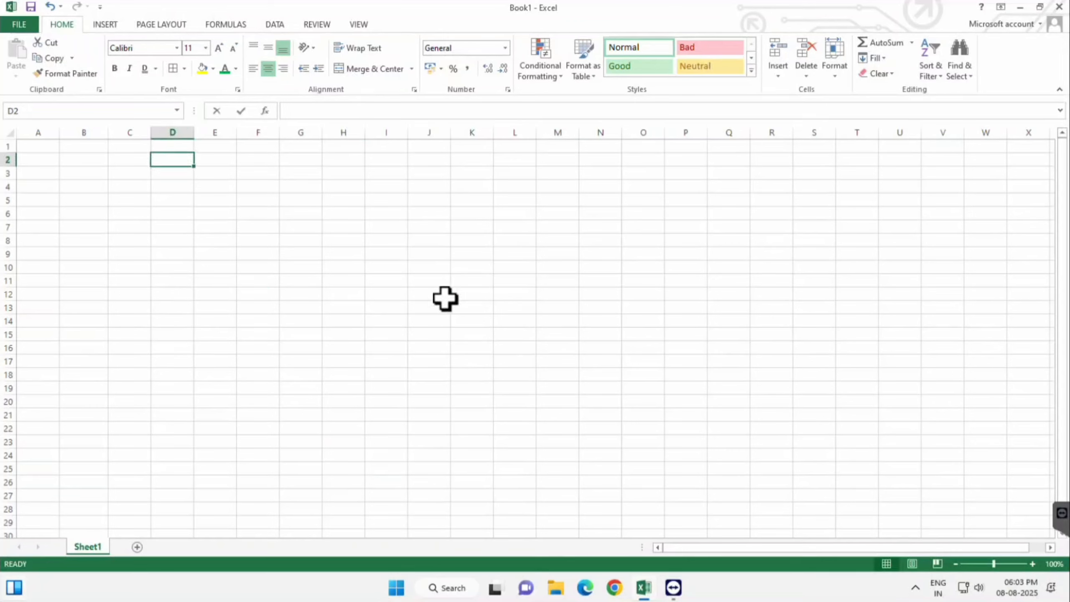
text(NO)
key(Return)
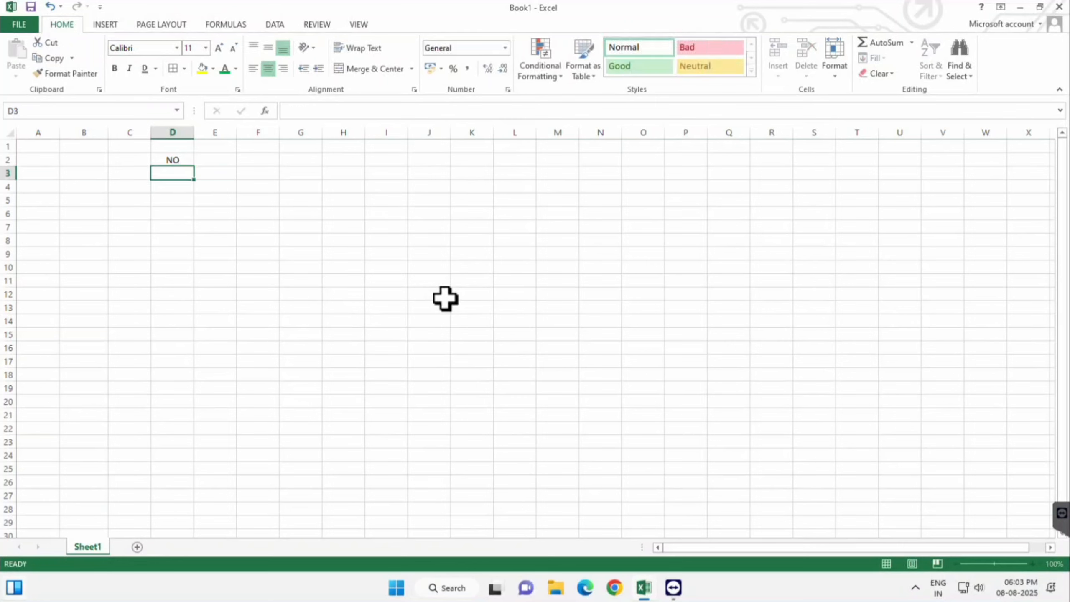
Step: Copy the text in D2 and paste it into O4
click(179, 161)
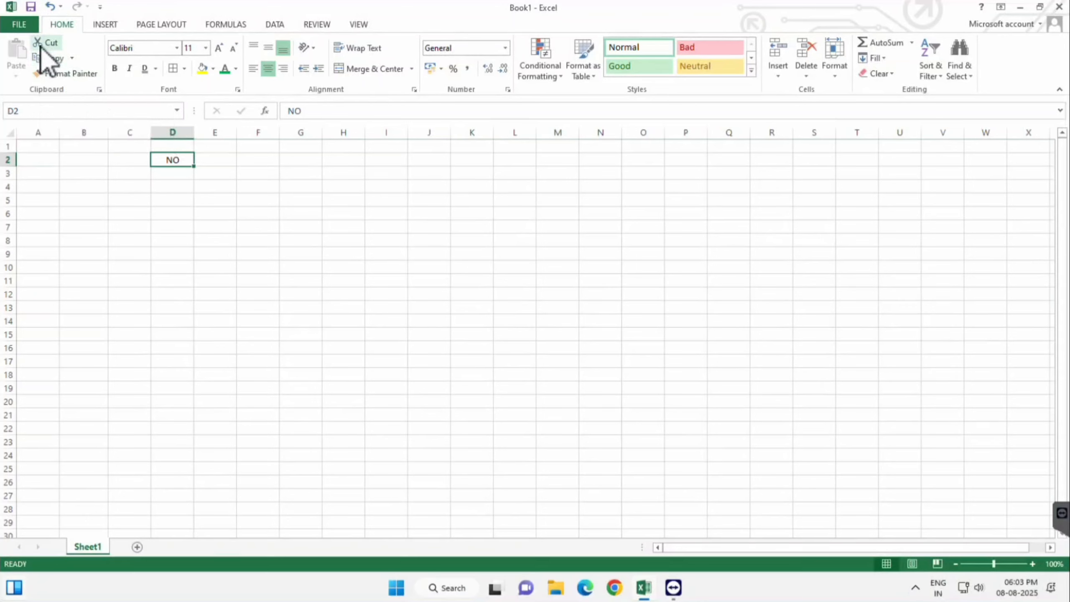
click(50, 57)
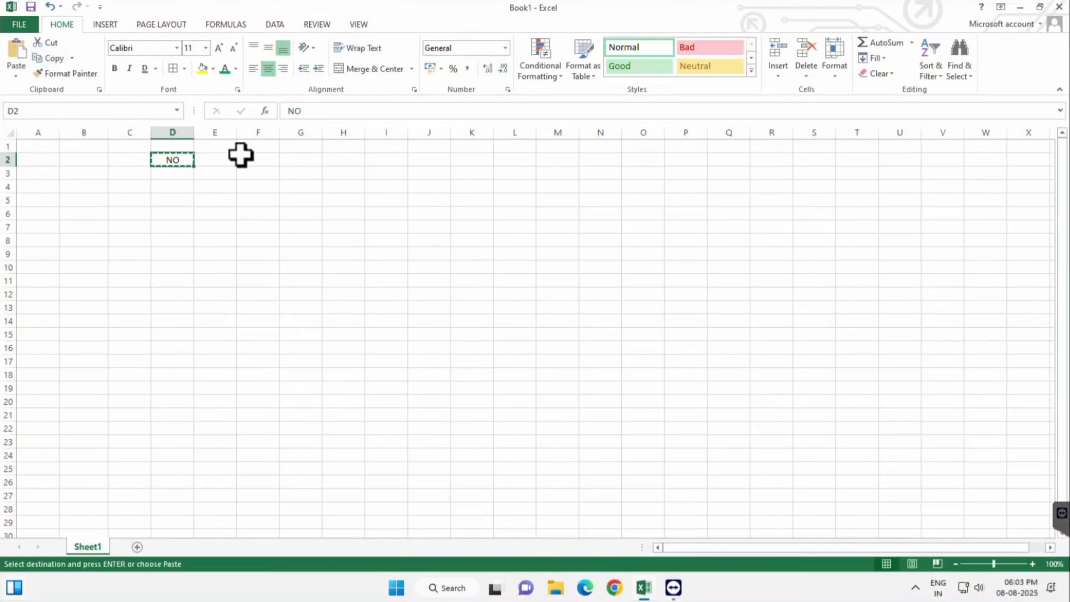
click(643, 187)
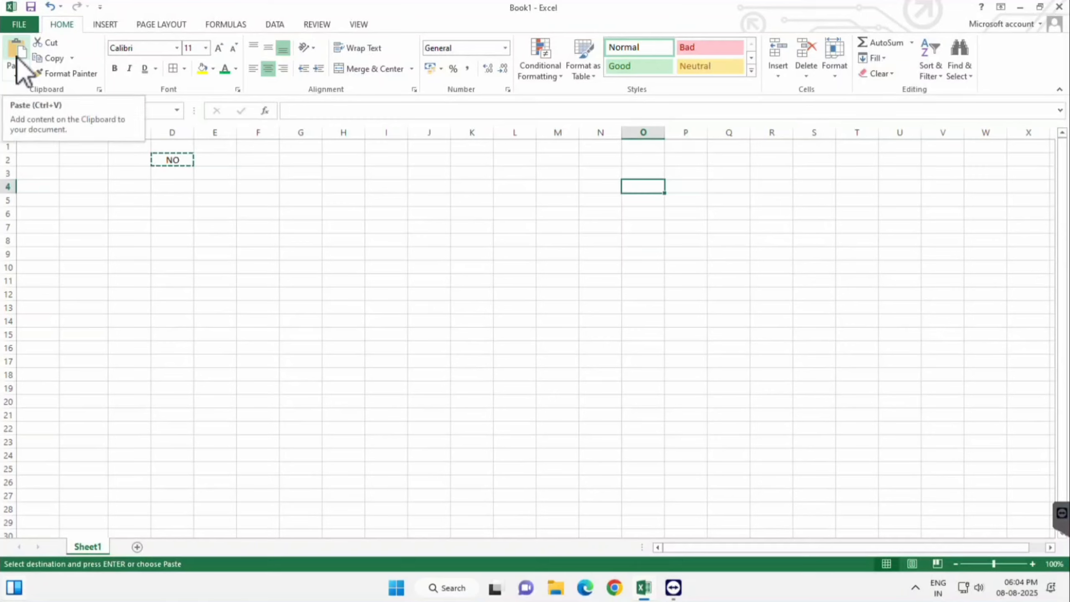
click(17, 63)
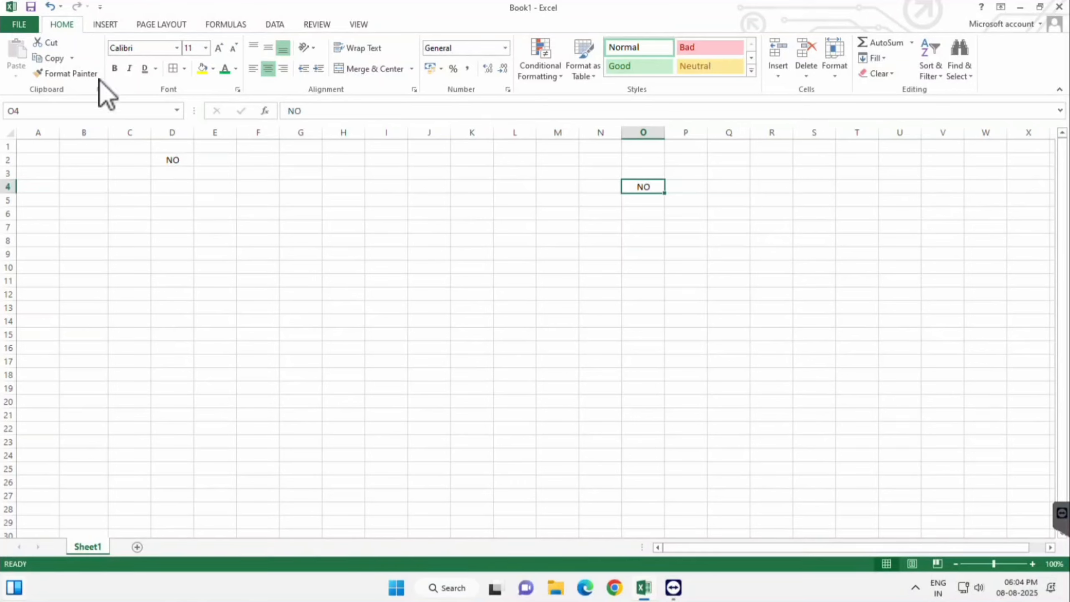
Step: Cut the text from O4 and paste it into C12
click(57, 44)
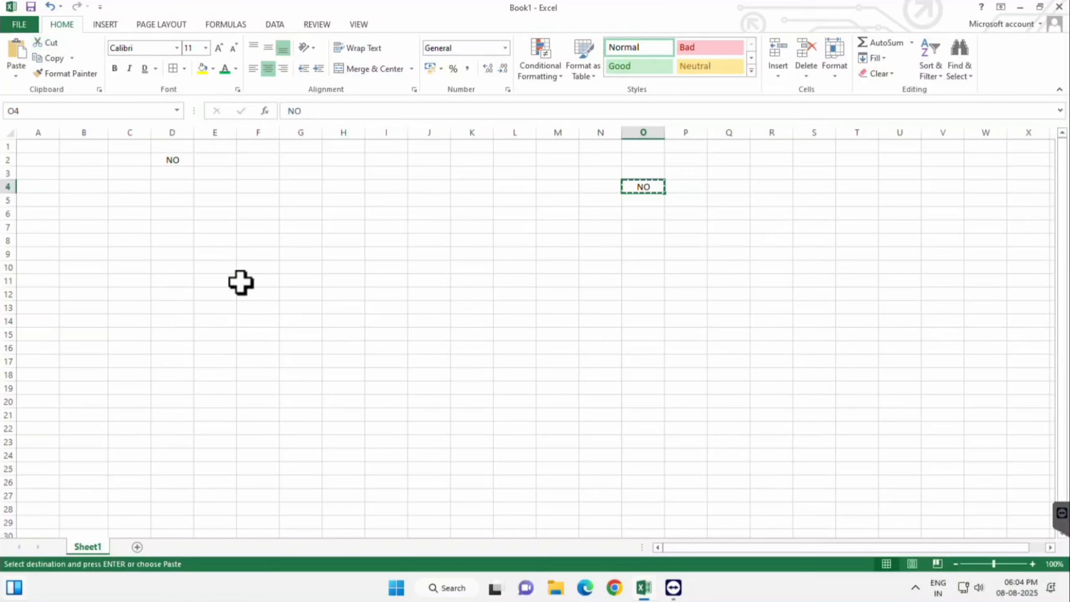
click(146, 294)
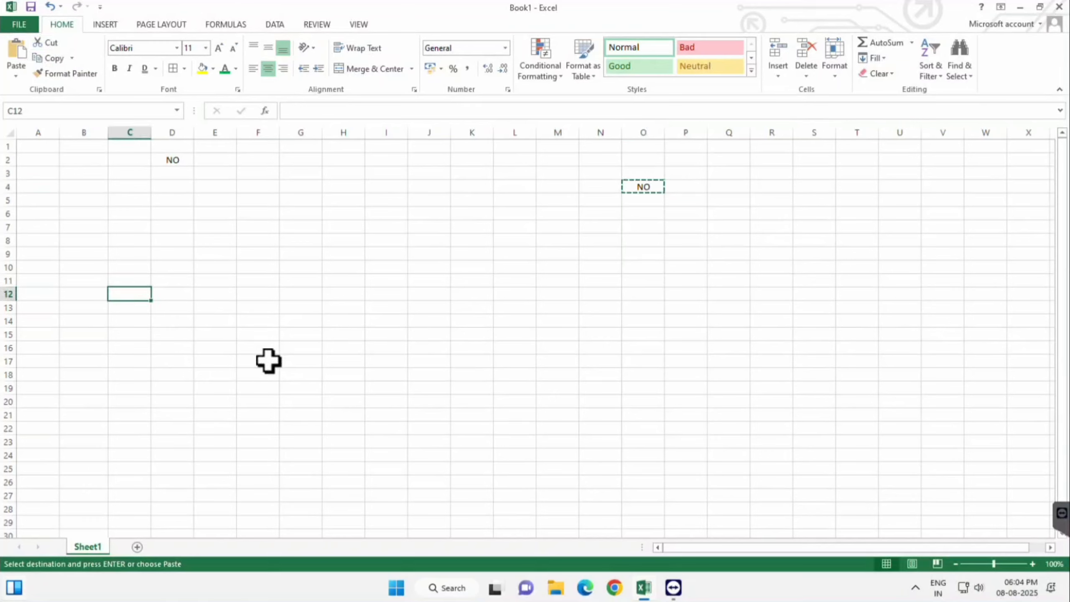
key(ctrl+v)
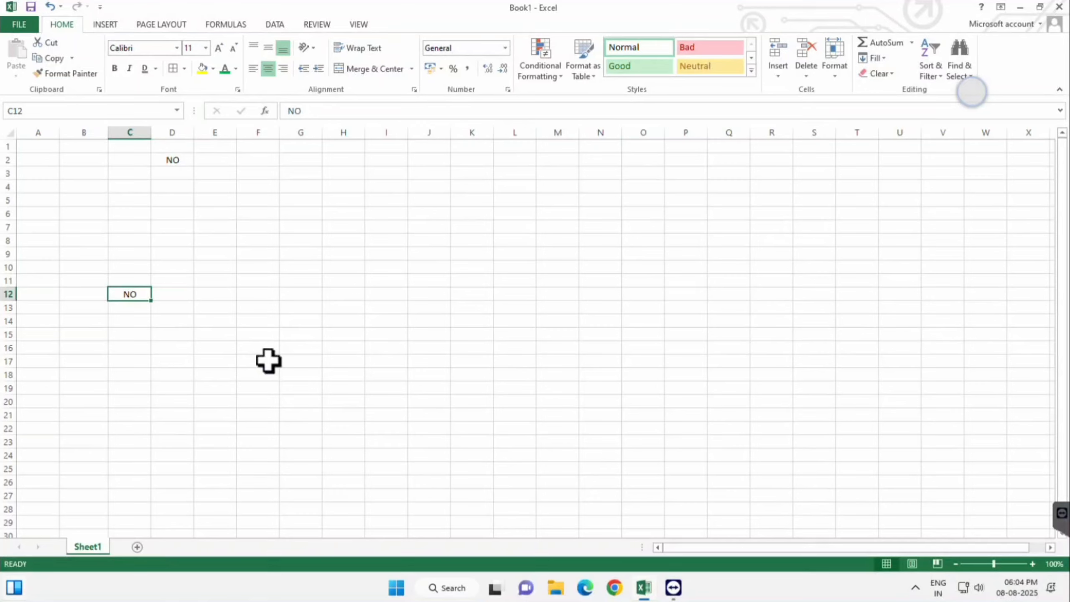